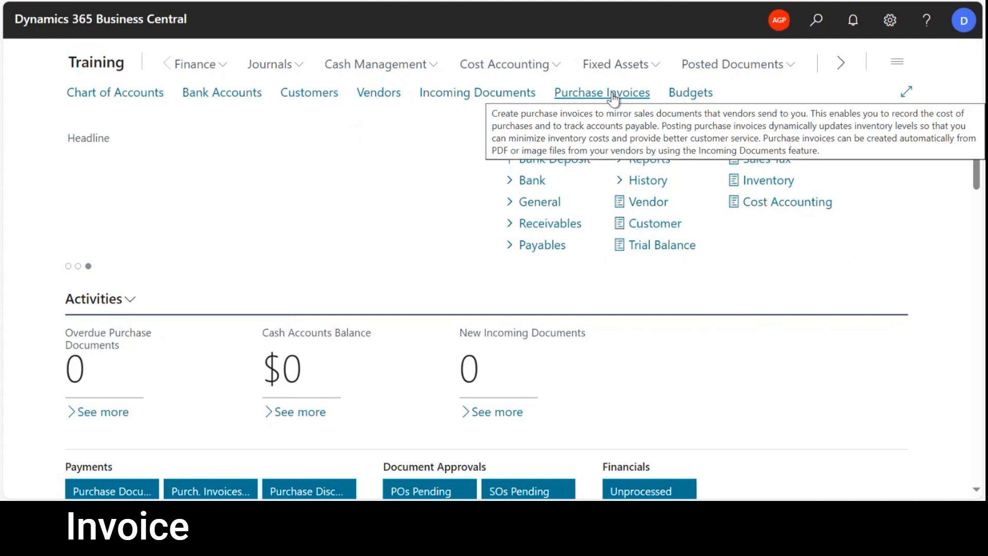
# Create a new purchase invoice and select Test Vendor as its vendor.
pyautogui.click(612, 93)
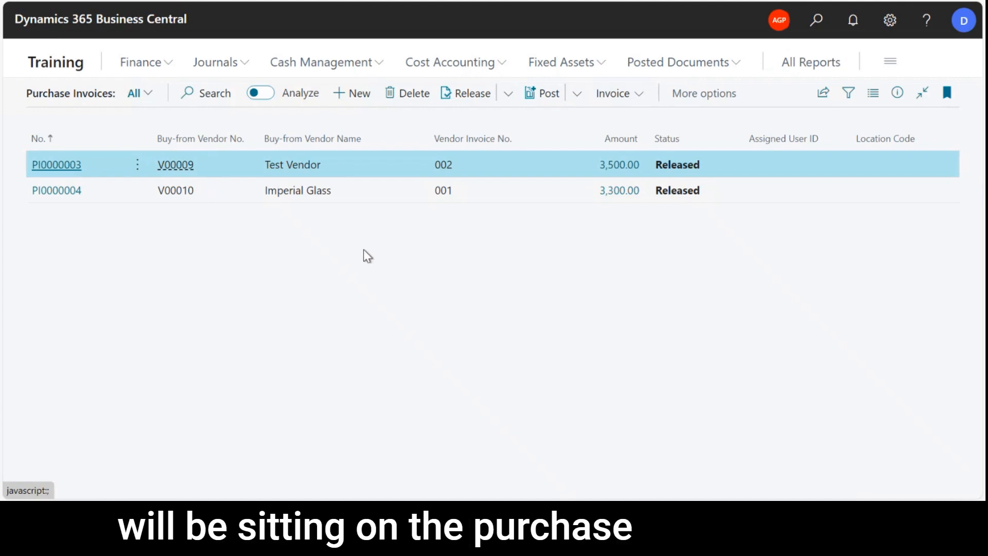
pyautogui.click(356, 91)
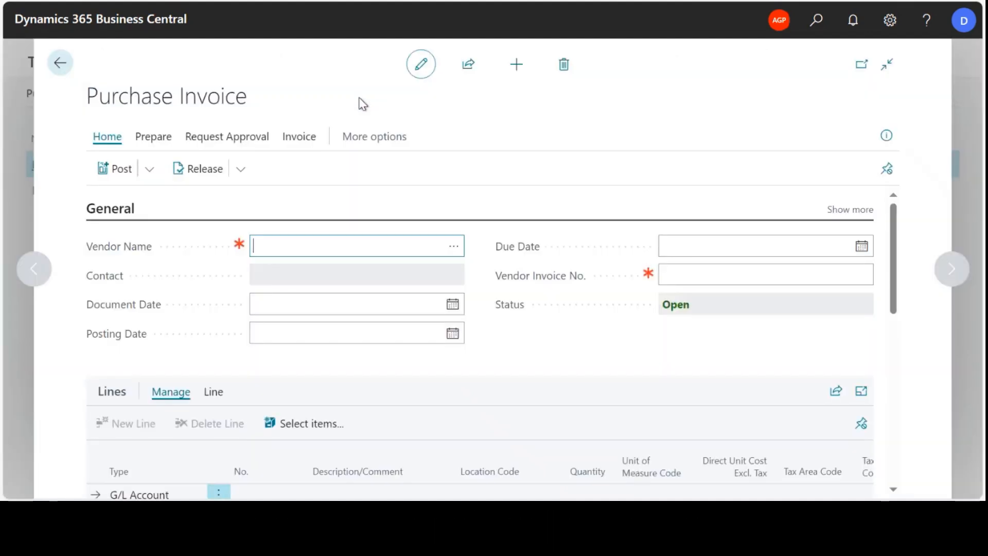
pyautogui.click(453, 248)
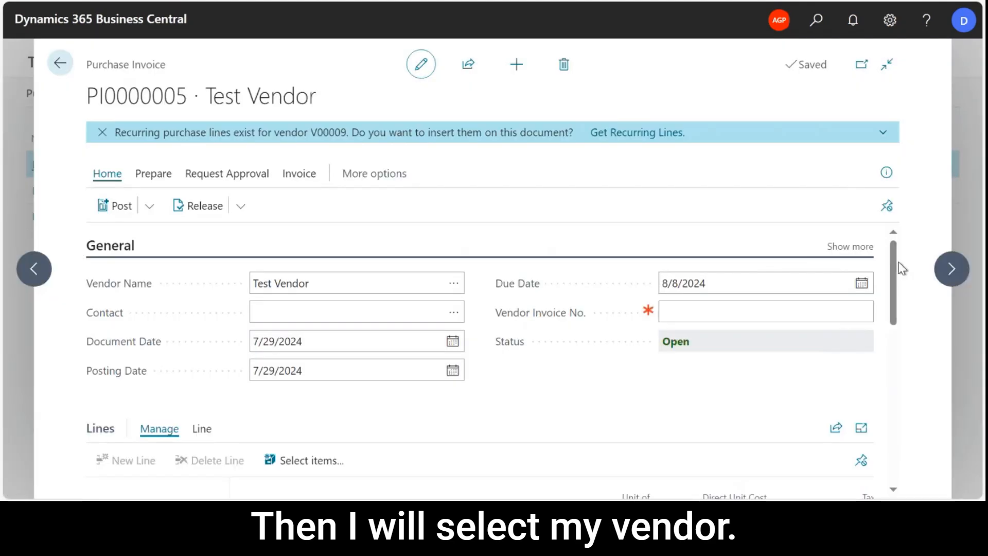
# Show all fields of the General section, review them, and set the vendor invoice number to 1234.
pyautogui.click(859, 248)
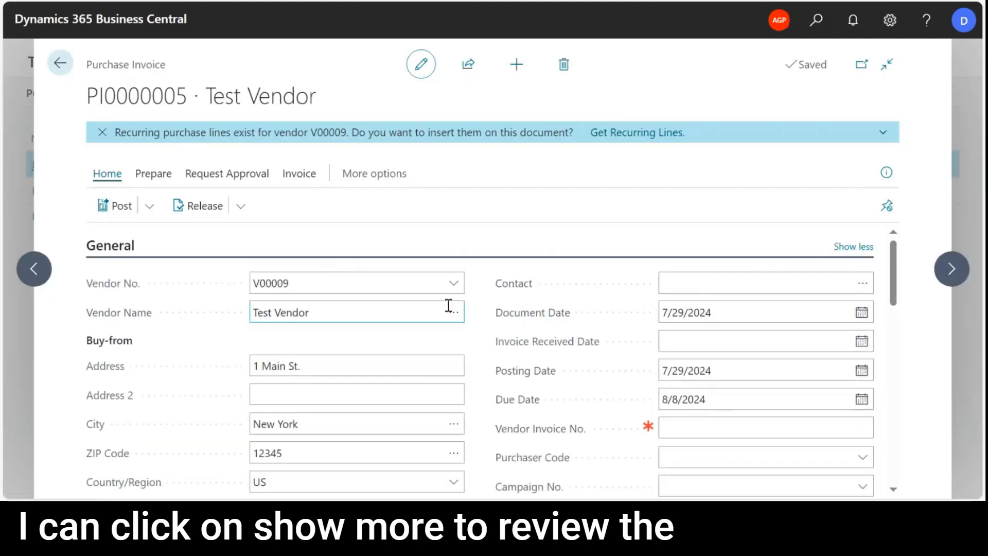
pyautogui.scroll(-1, 377, 346)
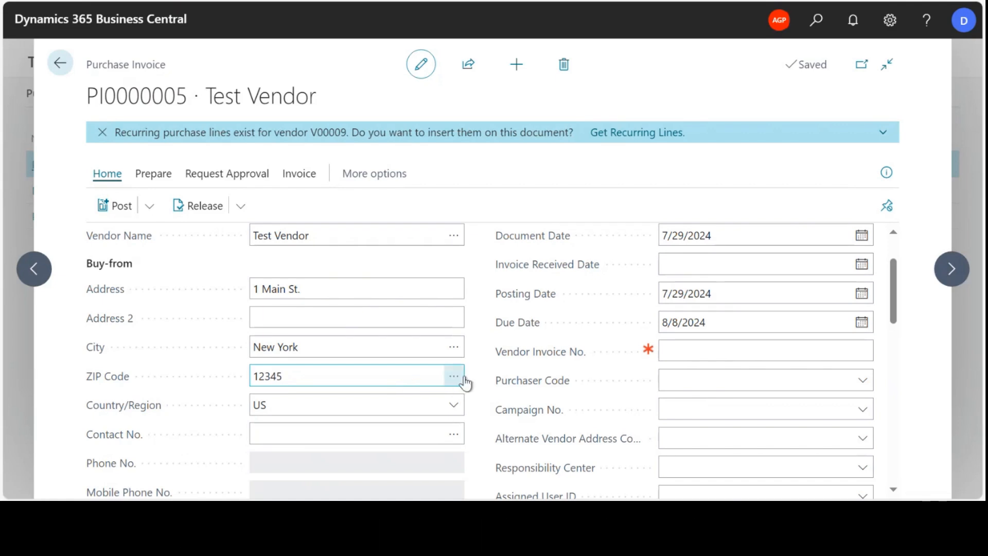
pyautogui.scroll(1, 474, 360)
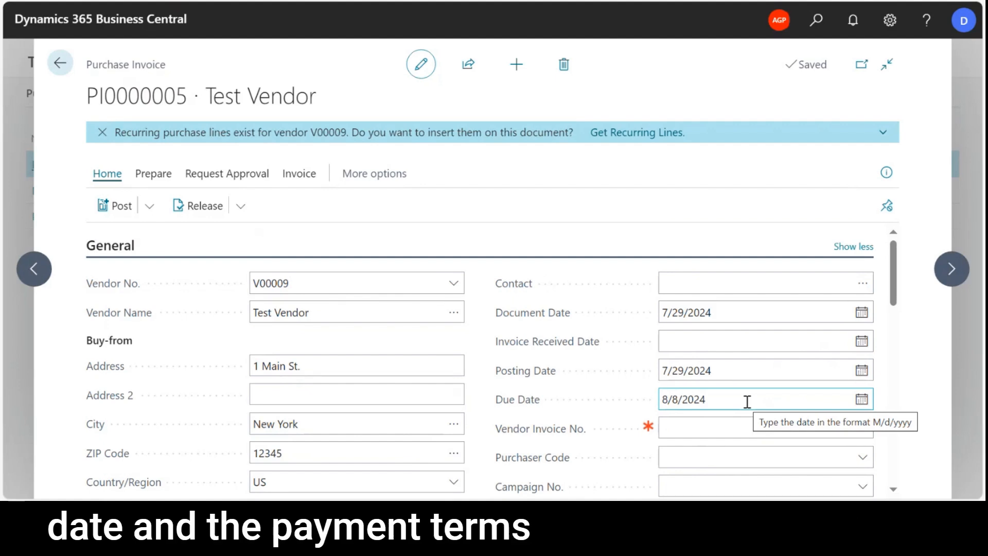
pyautogui.click(711, 422)
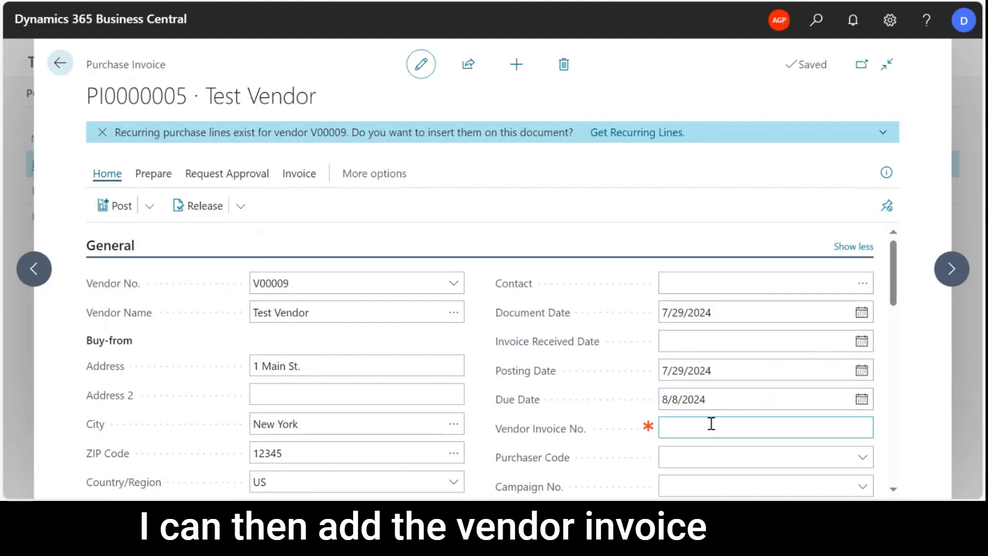
pyautogui.write('1234')
# Add a G/L account line for Licenses & Registration and change its description to "2024 License".
pyautogui.scroll(-3, 529, 415)
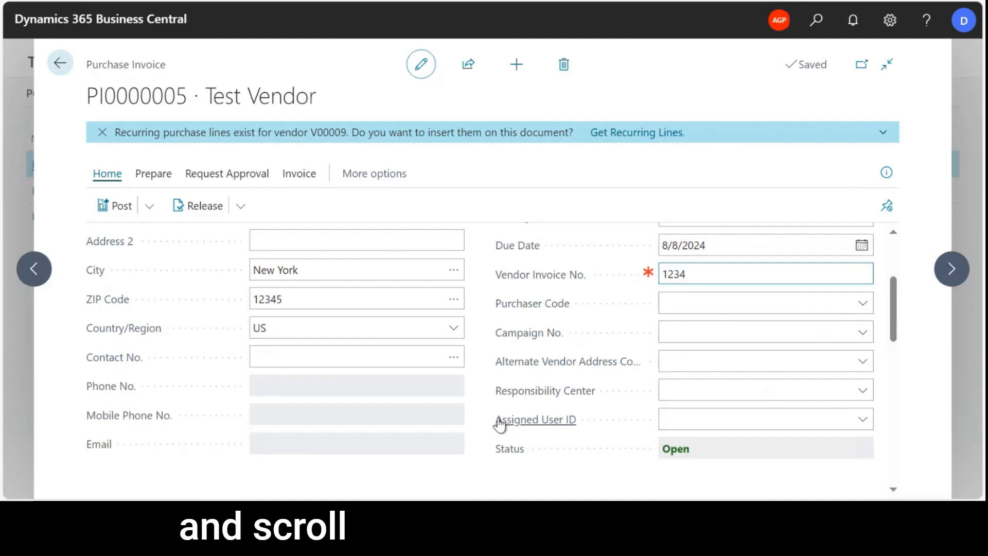
pyautogui.scroll(-3, 499, 419)
pyautogui.scroll(-3, 498, 419)
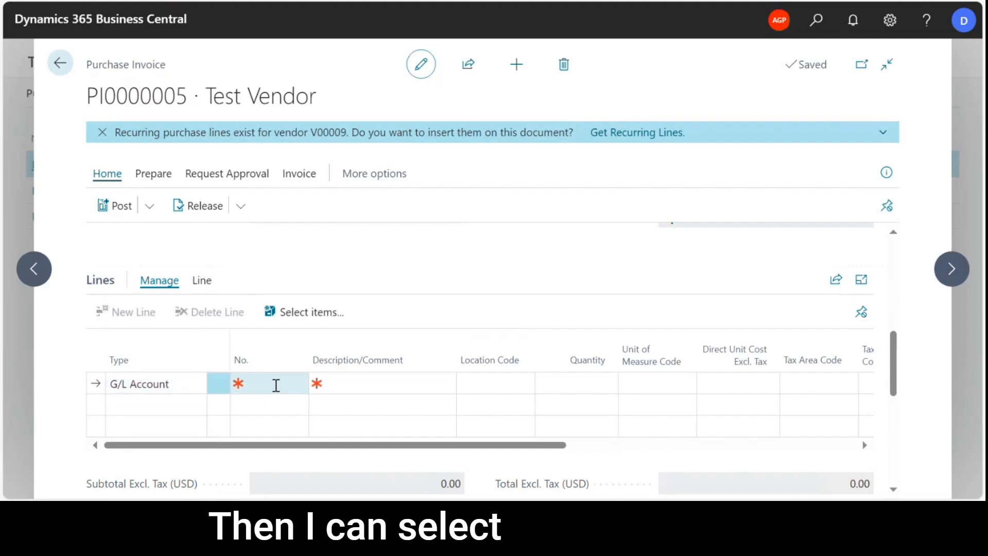
pyautogui.click(276, 384)
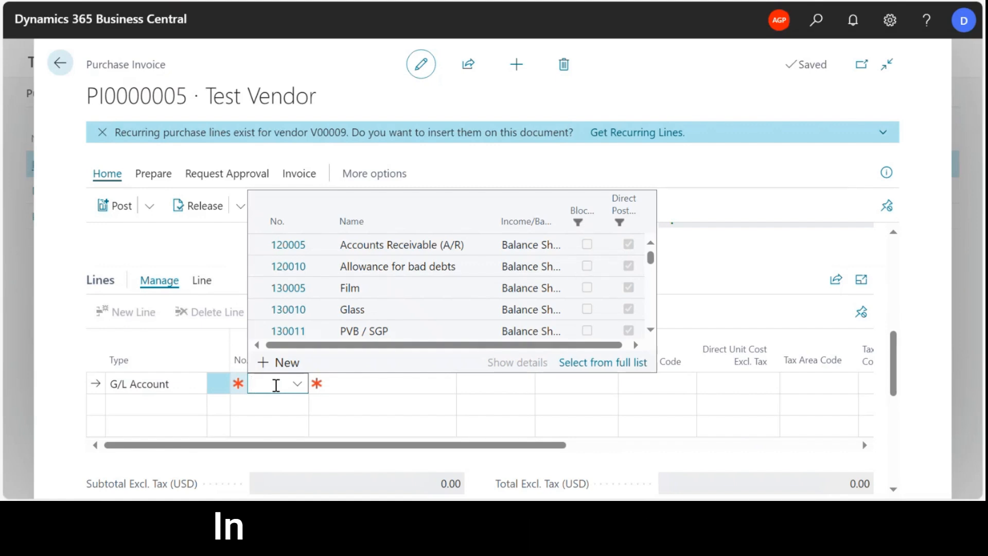
pyautogui.write('lice')
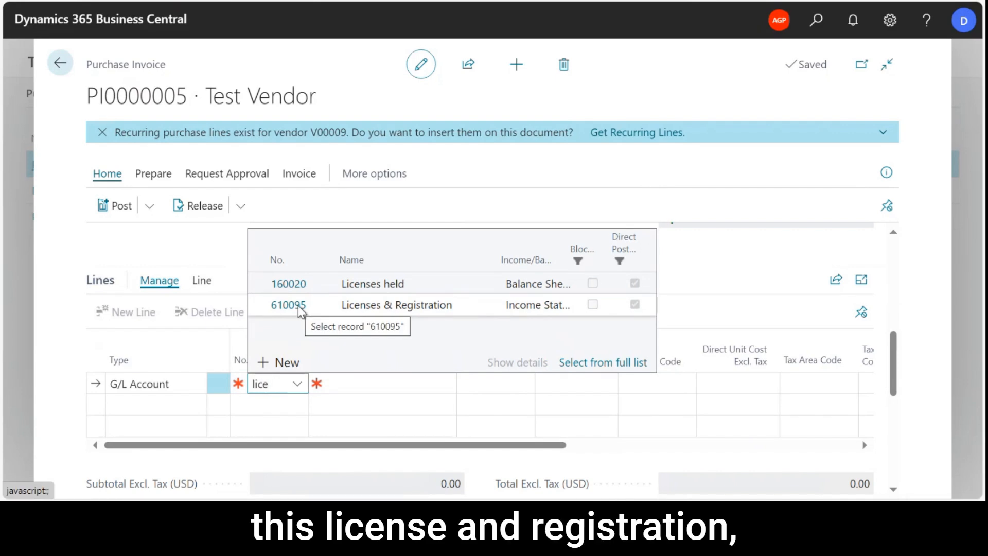
pyautogui.click(301, 309)
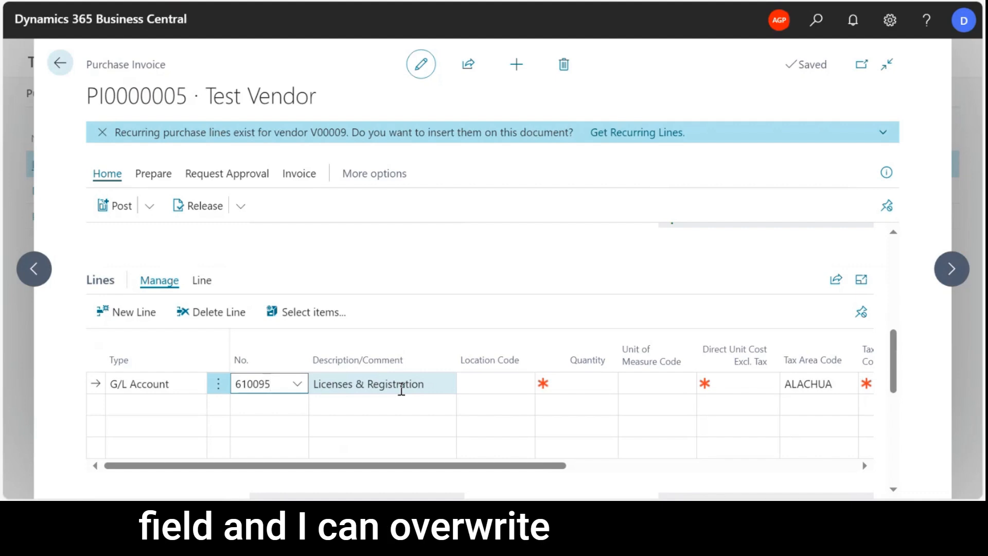
pyautogui.click(427, 383)
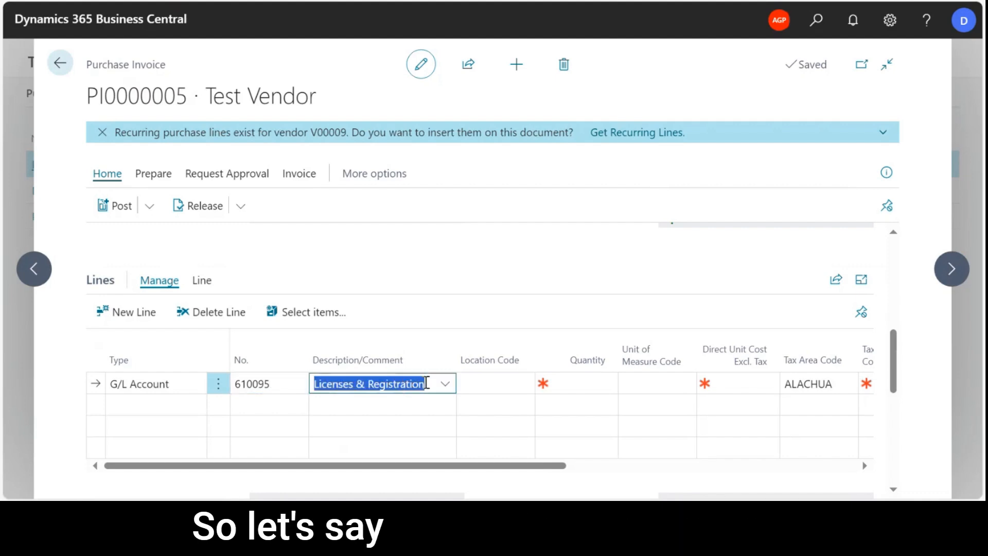
pyautogui.write('2024')
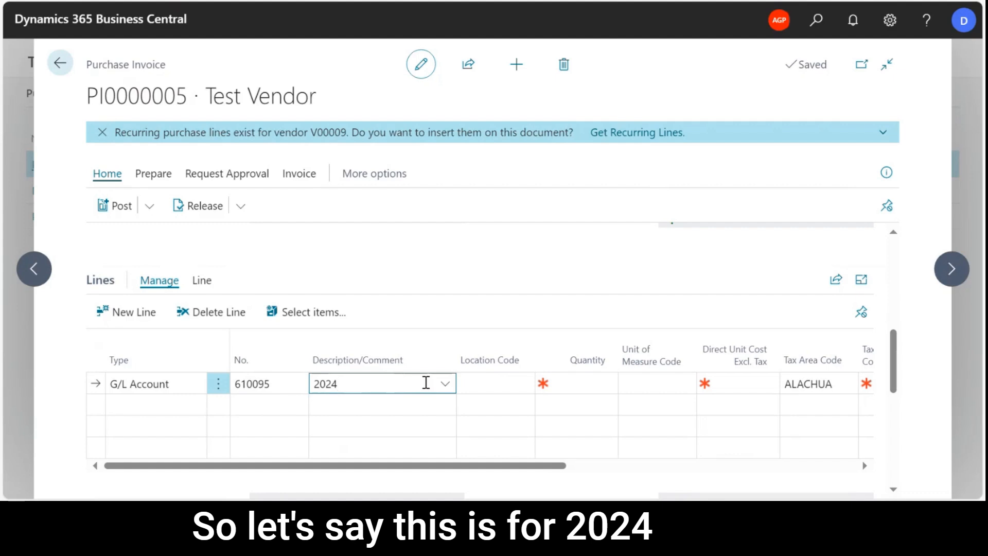
pyautogui.write(' License')
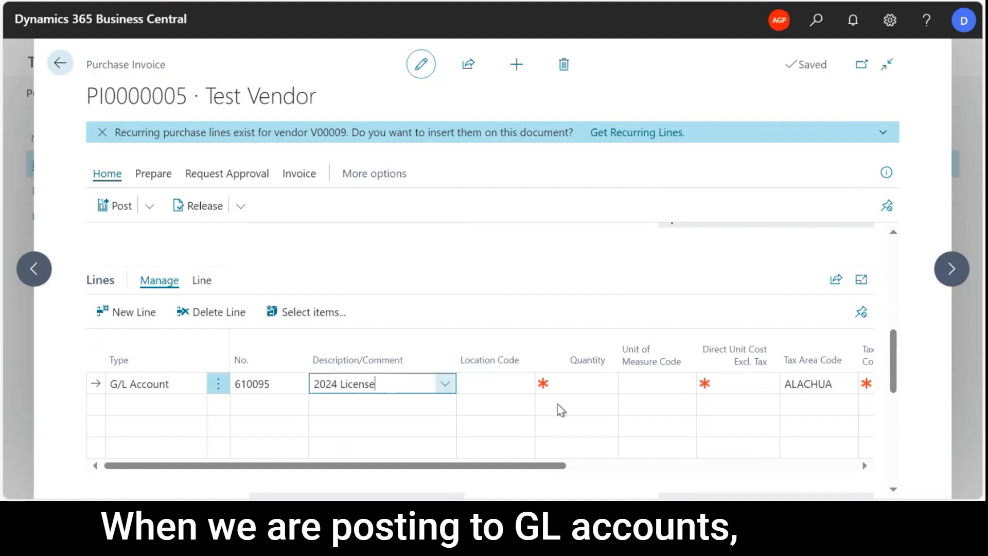
# Set the license line's quantity to 1 and its direct unit cost excluding tax to 1400.
pyautogui.click(587, 384)
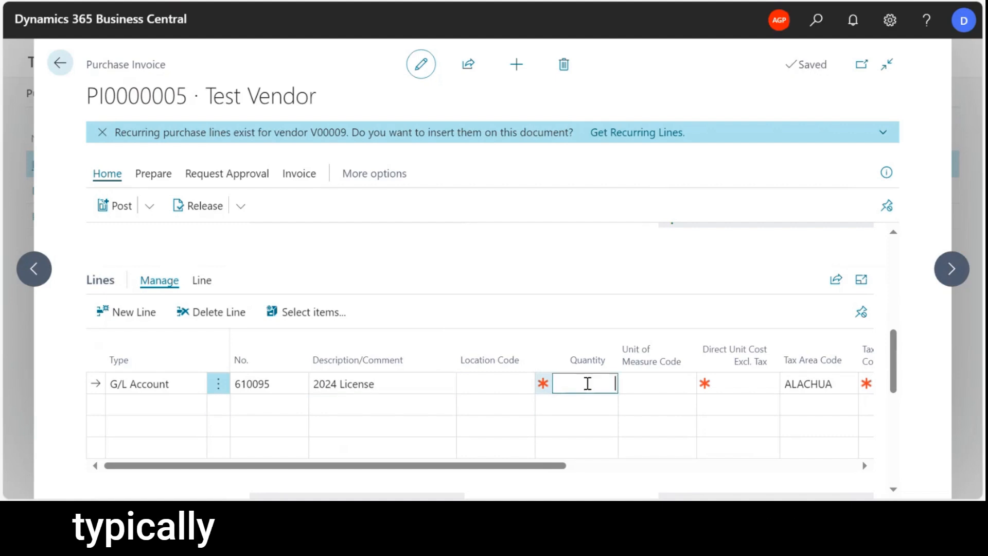
pyautogui.press('Tab')
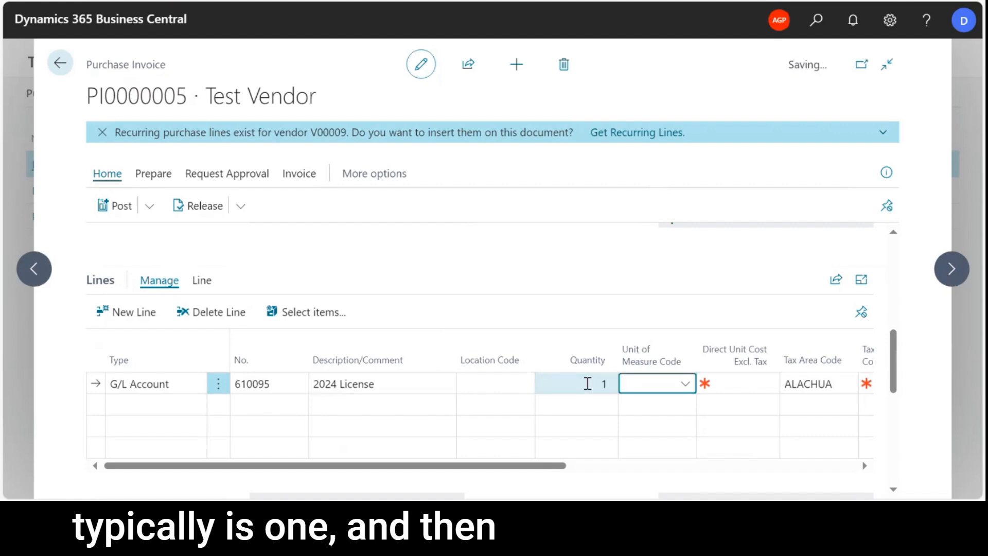
pyautogui.press('Tab')
pyautogui.write('1400')
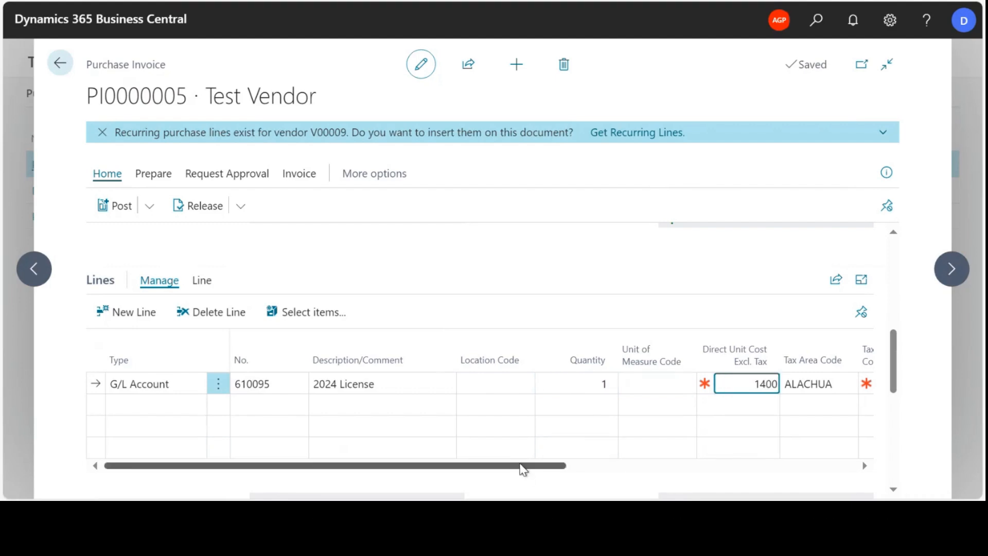
# Set the license line's tax group code to TAXABLE.
pyautogui.moveTo(524, 468); pyautogui.dragTo(695, 470)
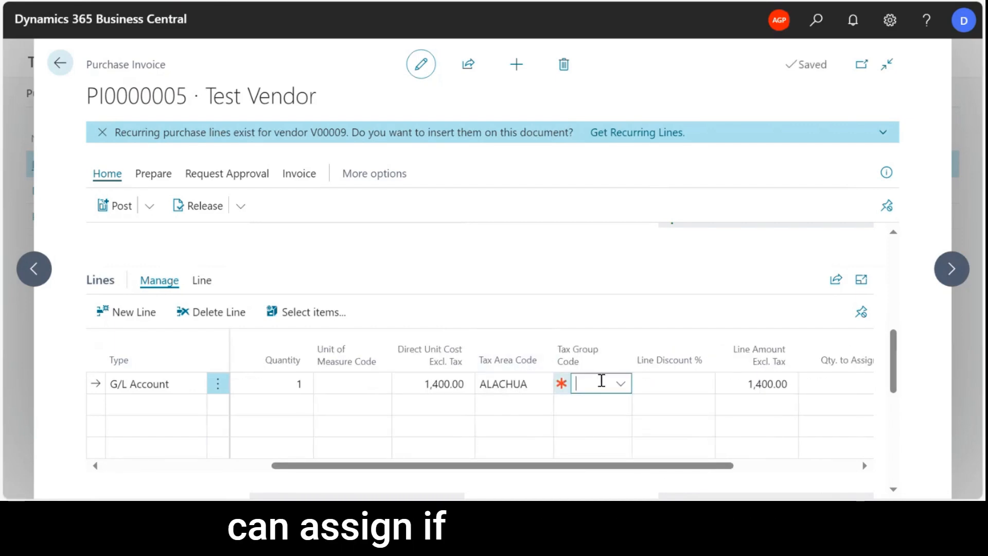
pyautogui.click(601, 381)
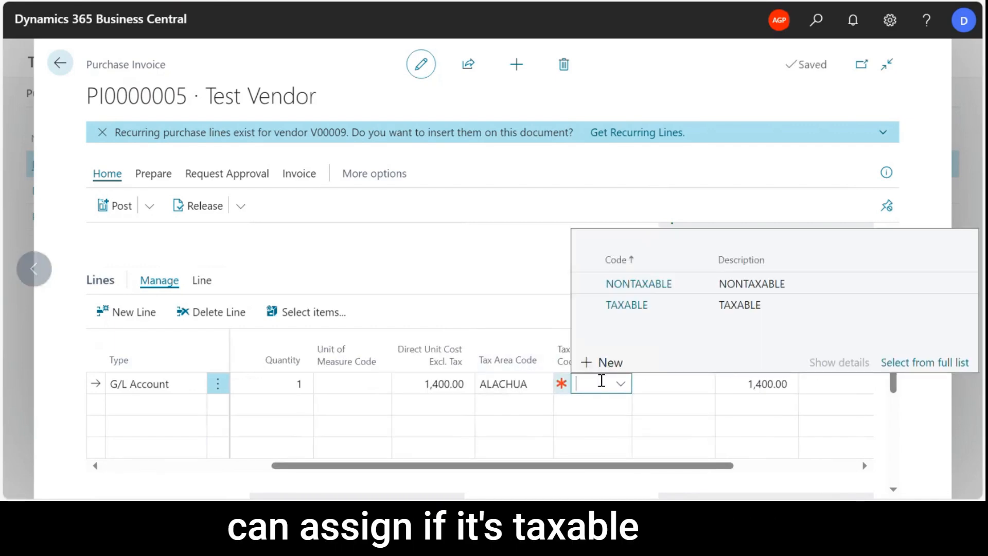
pyautogui.click(636, 307)
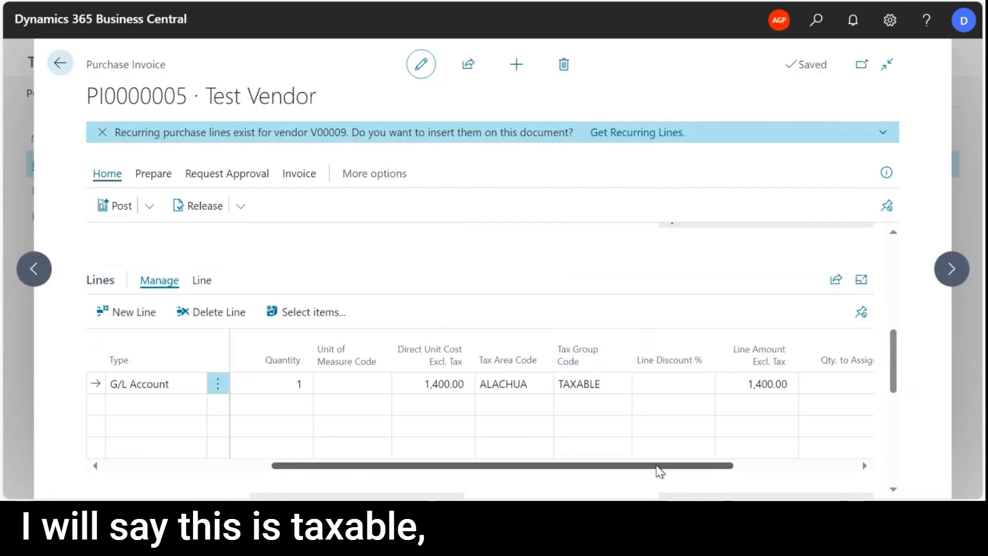
# Check the line's department code column and the invoice totals, and open the invoice's document attachments.
pyautogui.moveTo(670, 469); pyautogui.dragTo(811, 475)
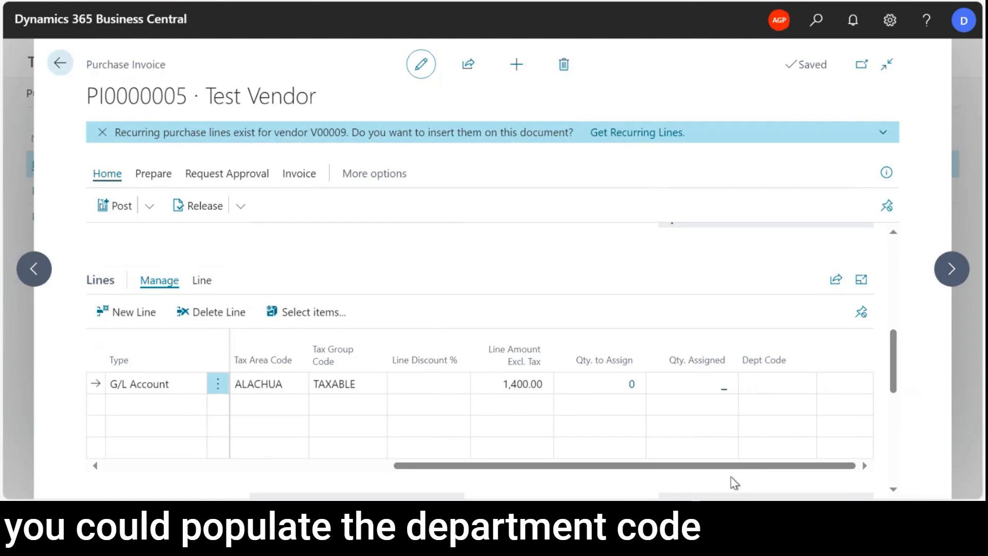
pyautogui.scroll(-3, 597, 449)
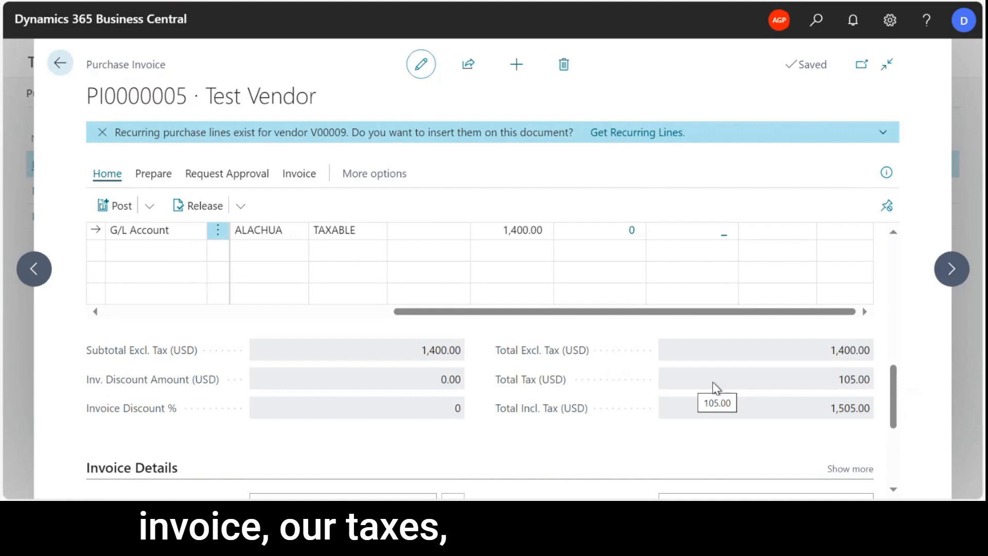
pyautogui.click(886, 175)
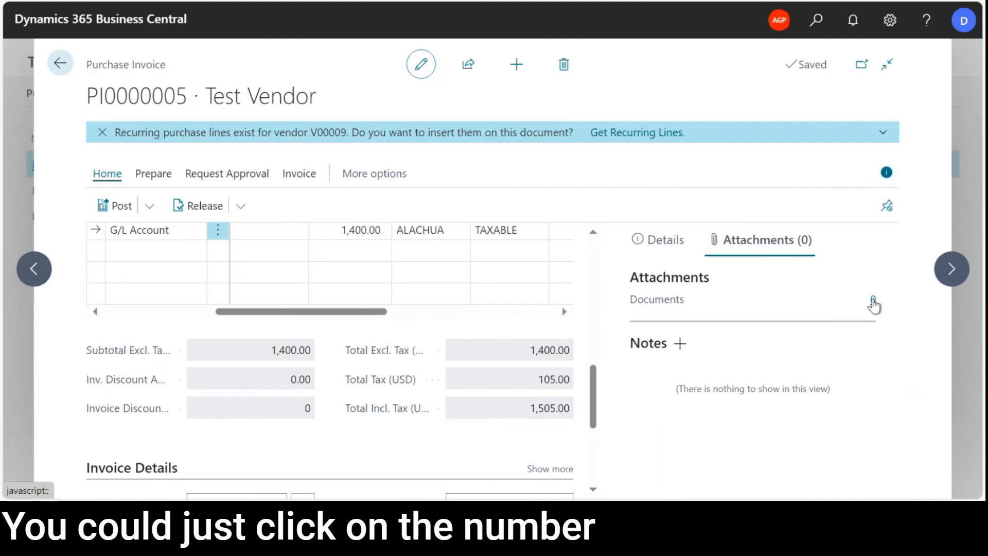
pyautogui.click(874, 301)
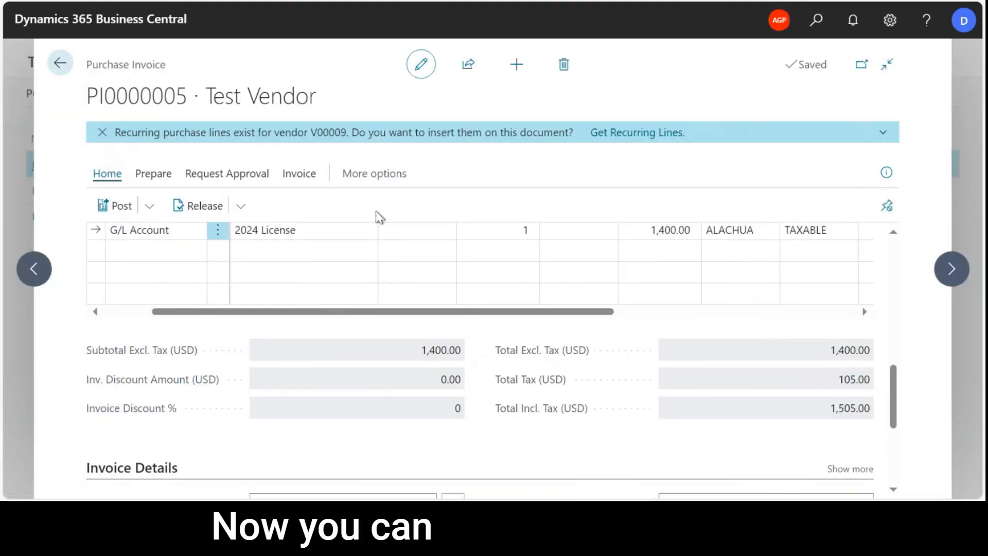
# Preview the invoice's posting, inspect its G/L entries, and return to the invoice.
pyautogui.click(151, 208)
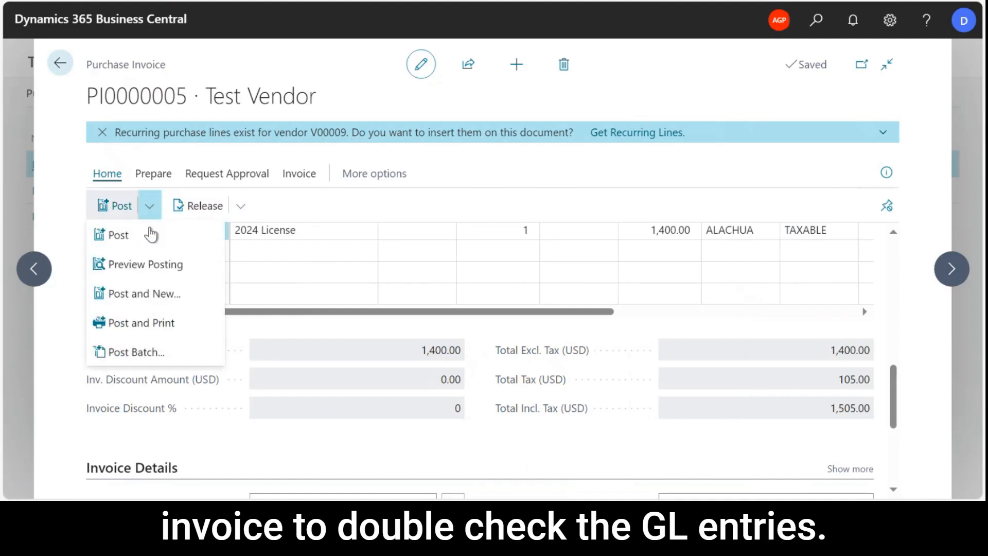
pyautogui.click(149, 266)
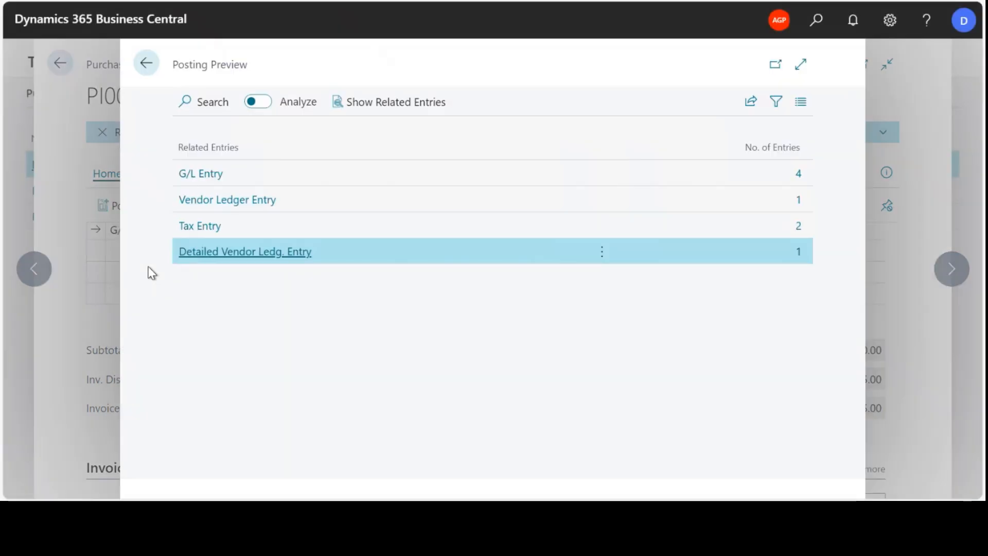
pyautogui.click(590, 177)
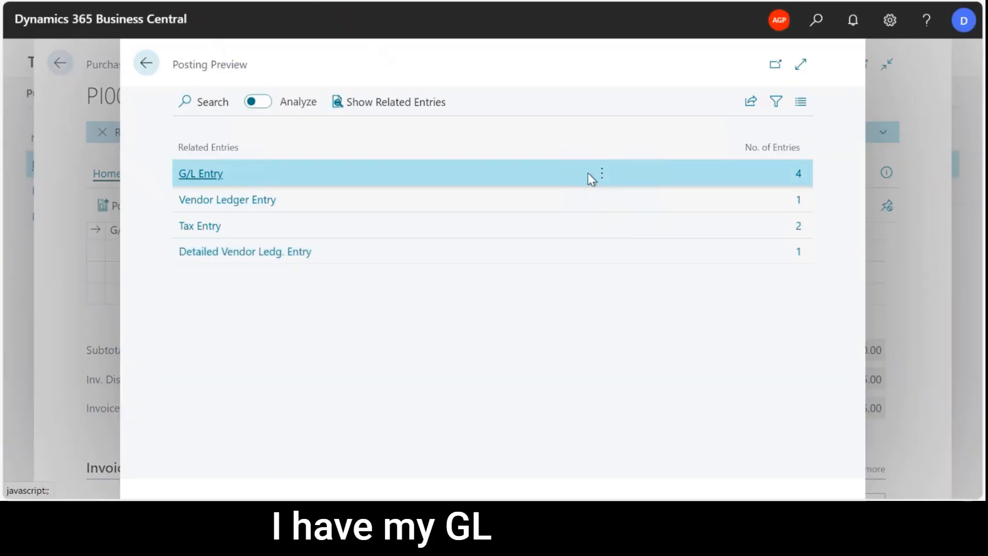
pyautogui.click(802, 176)
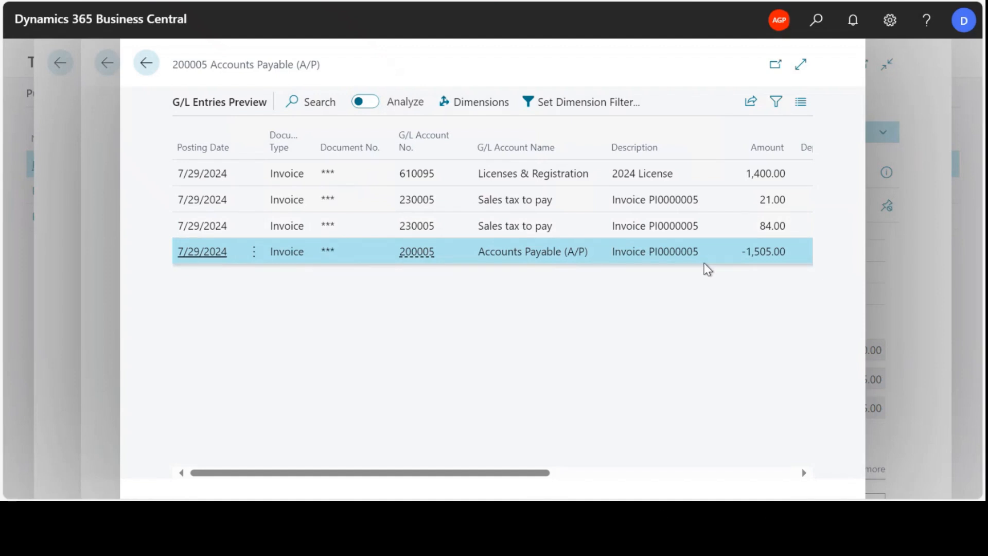
pyautogui.click(147, 64)
pyautogui.doubleClick(145, 66)
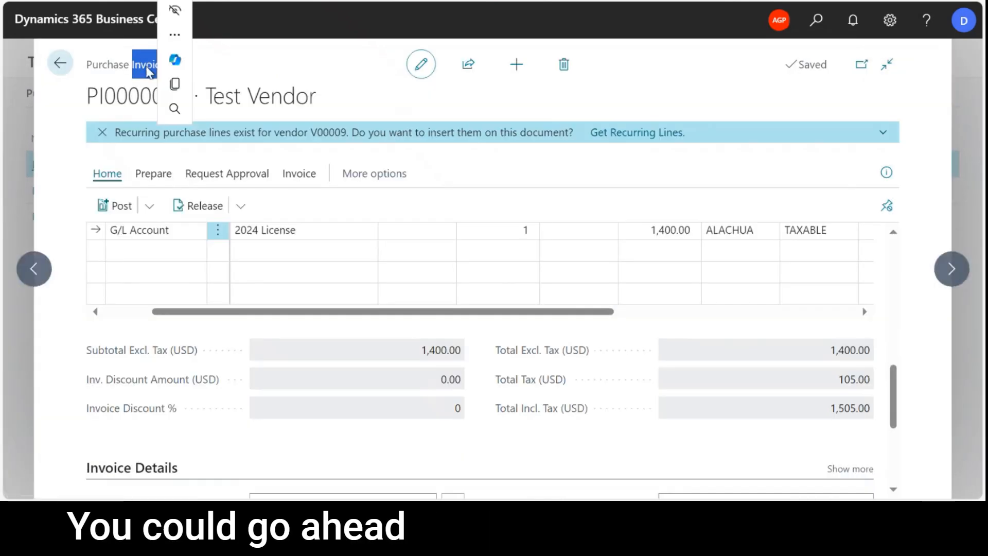
pyautogui.click(149, 207)
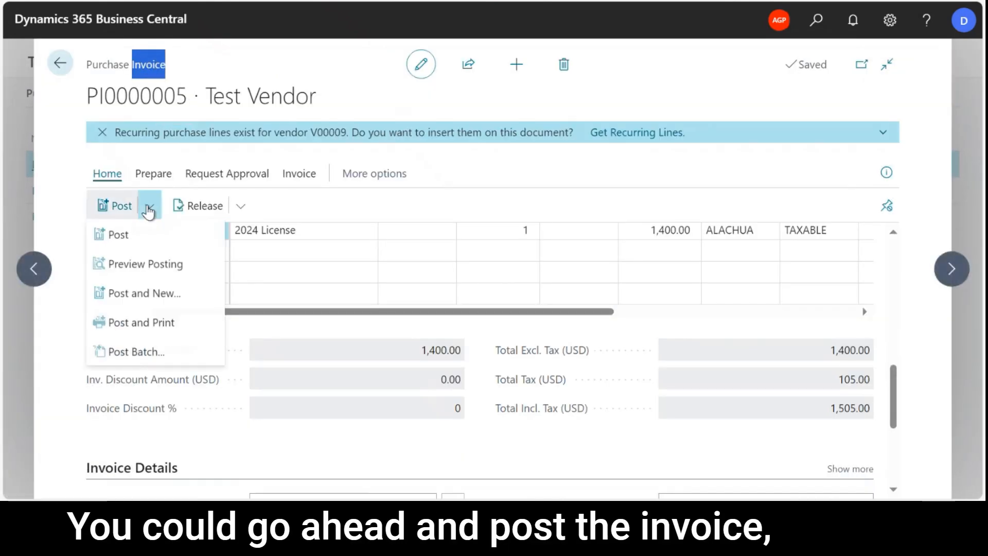
pyautogui.click(127, 237)
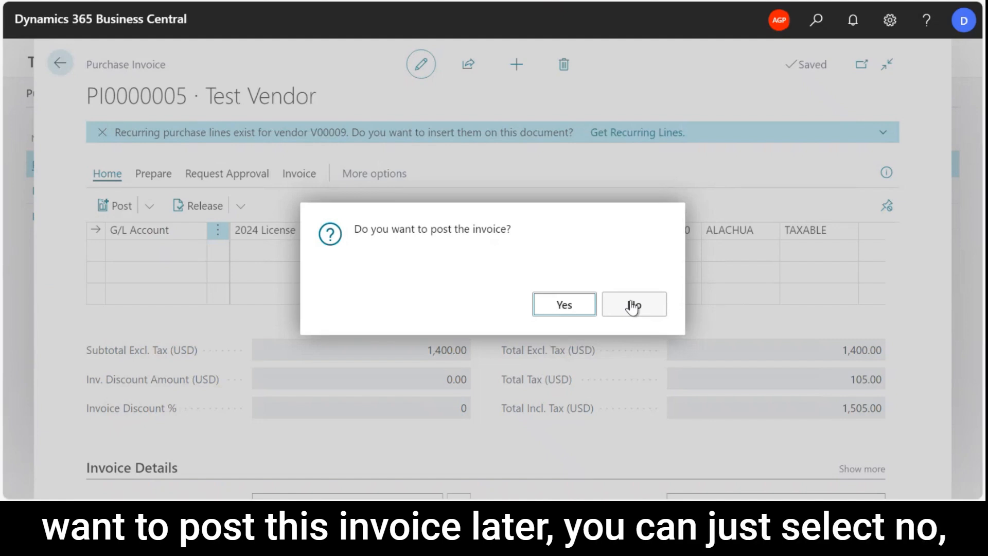
pyautogui.click(633, 307)
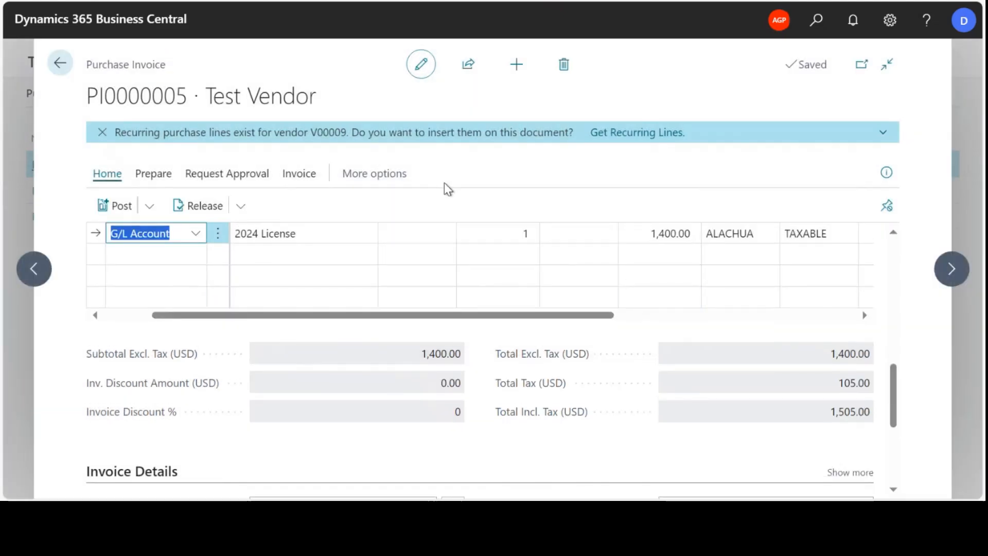
# Release the purchase invoice and check its status in the General section.
pyautogui.click(462, 181)
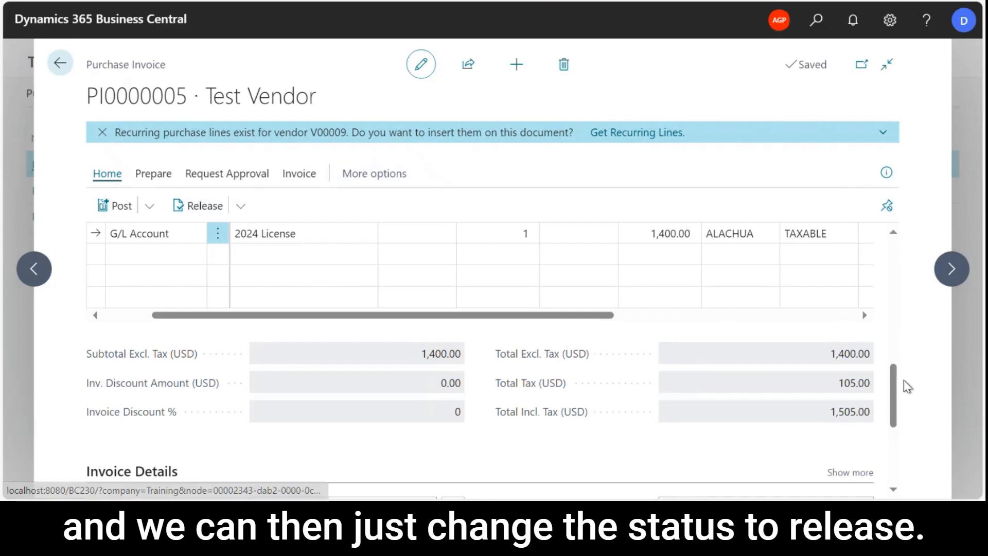
pyautogui.moveTo(894, 376); pyautogui.dragTo(893, 301)
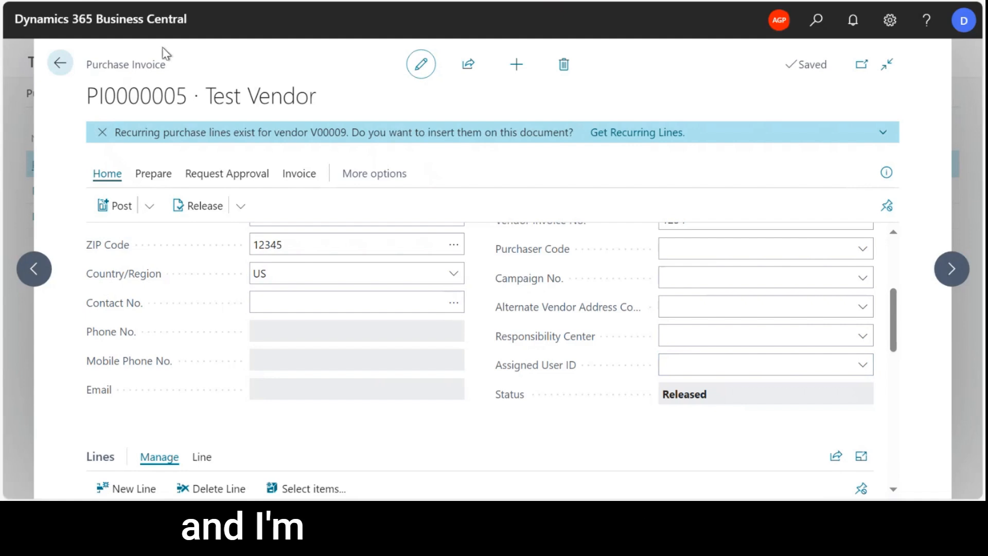
# Exit the released invoice without posting it, select it in the purchase invoices list, and start batch posting.
pyautogui.click(61, 63)
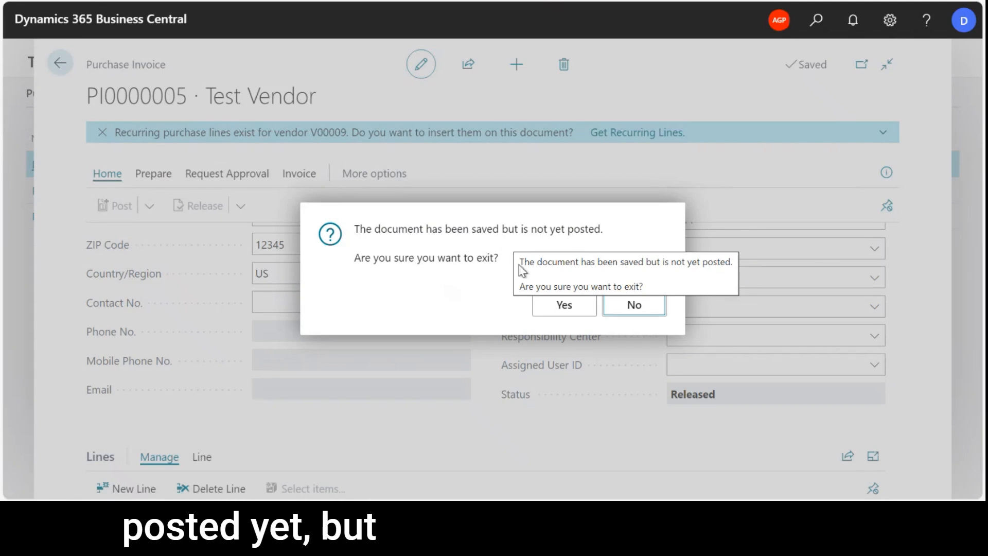
pyautogui.click(568, 309)
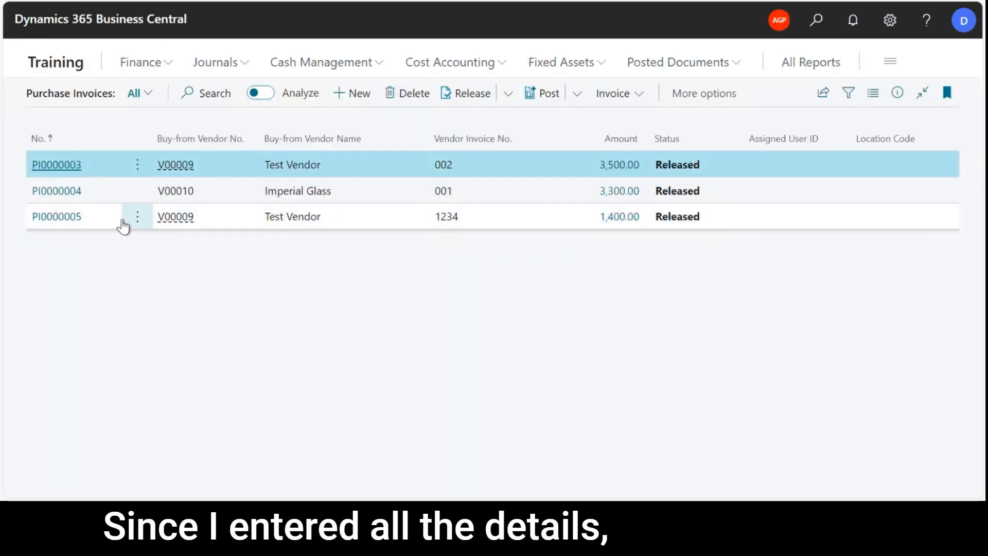
pyautogui.click(372, 224)
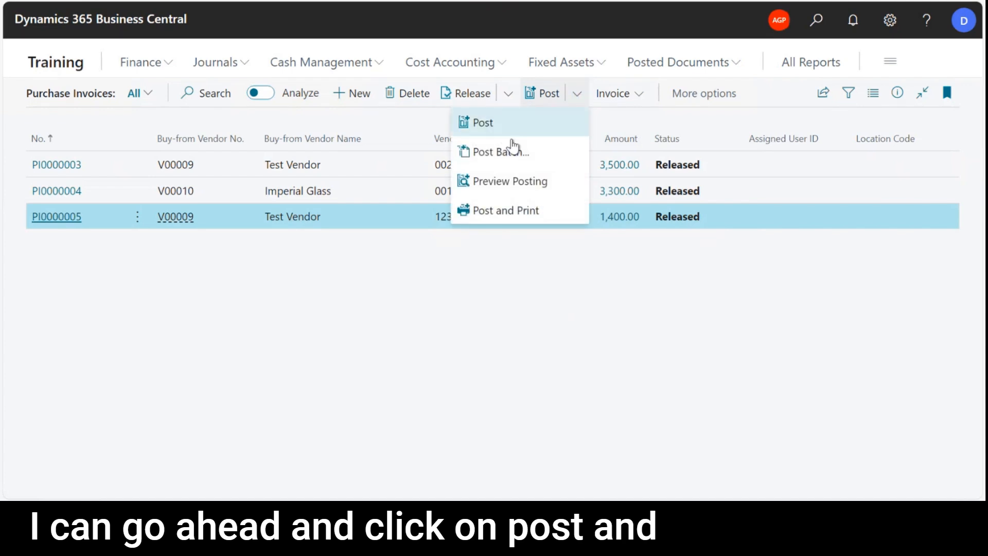
pyautogui.click(524, 156)
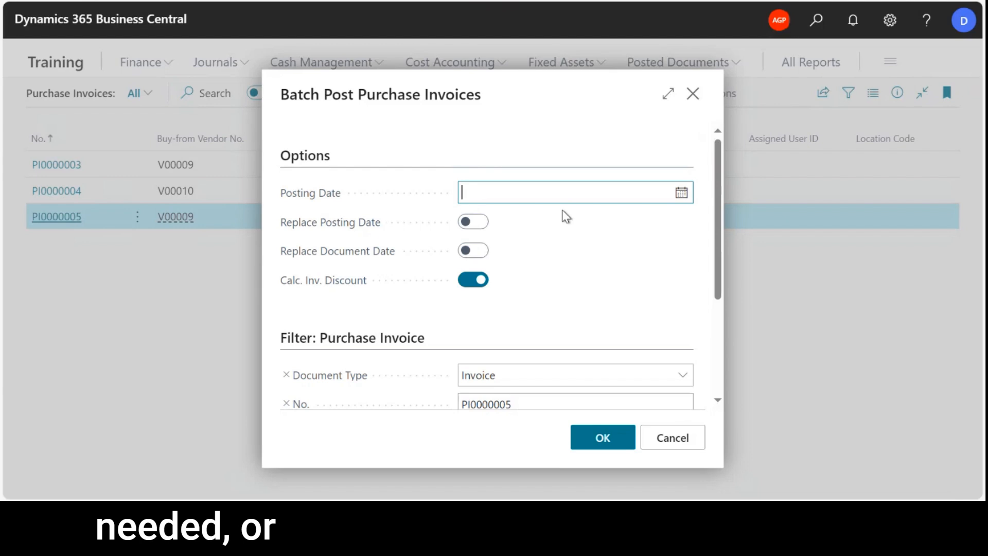
# Remove the invoice number filter, set the status filter to Released, and run the batch posting of purchase invoices.
pyautogui.scroll(-3, 592, 270)
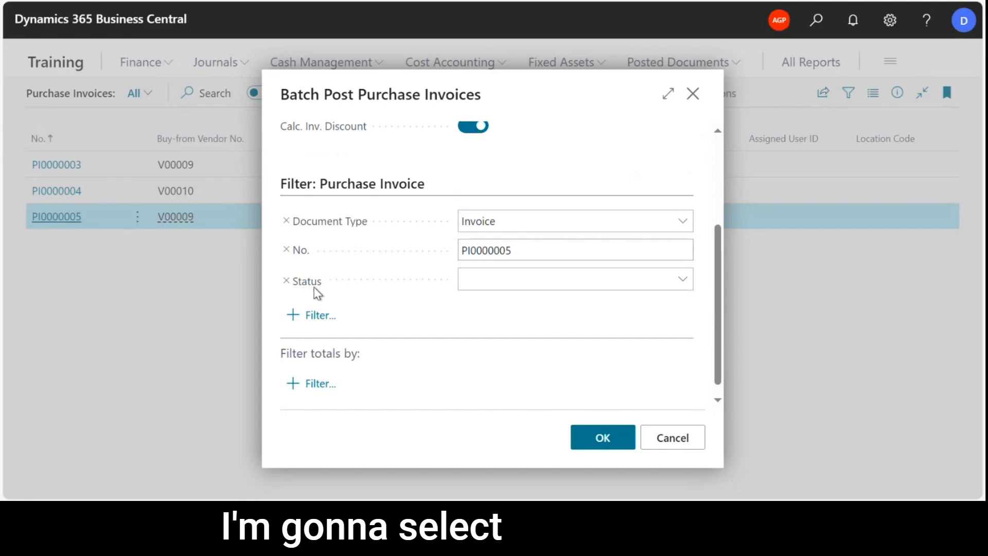
pyautogui.doubleClick(286, 254)
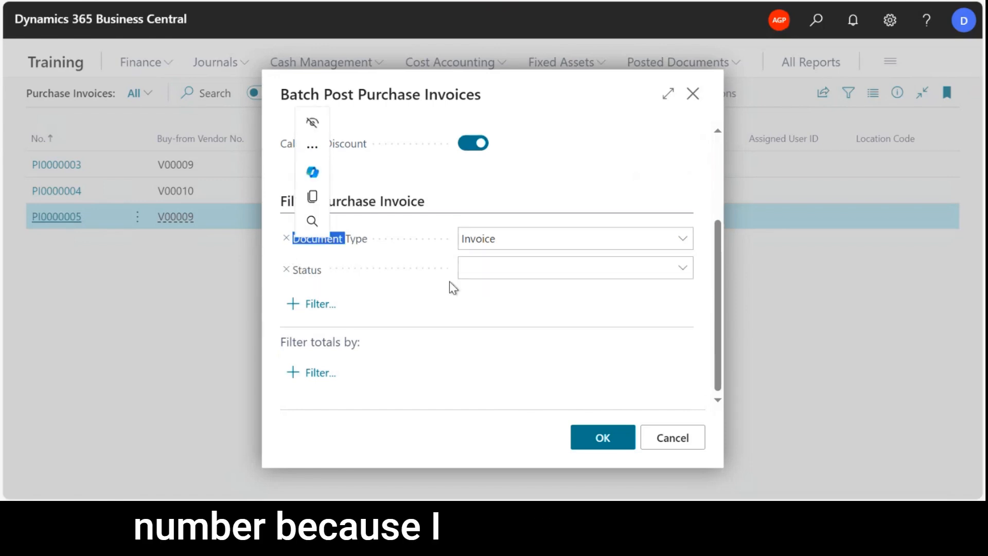
pyautogui.click(492, 304)
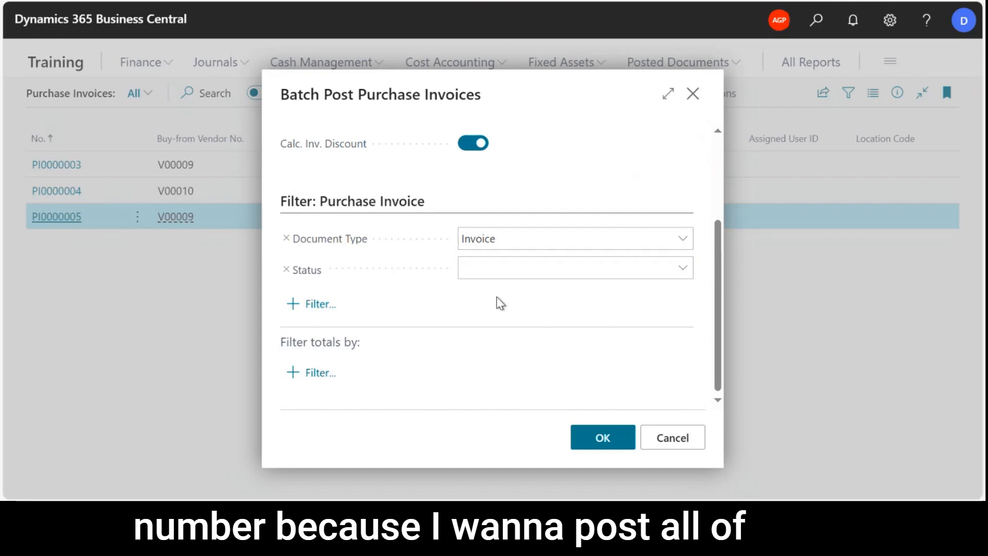
pyautogui.click(682, 268)
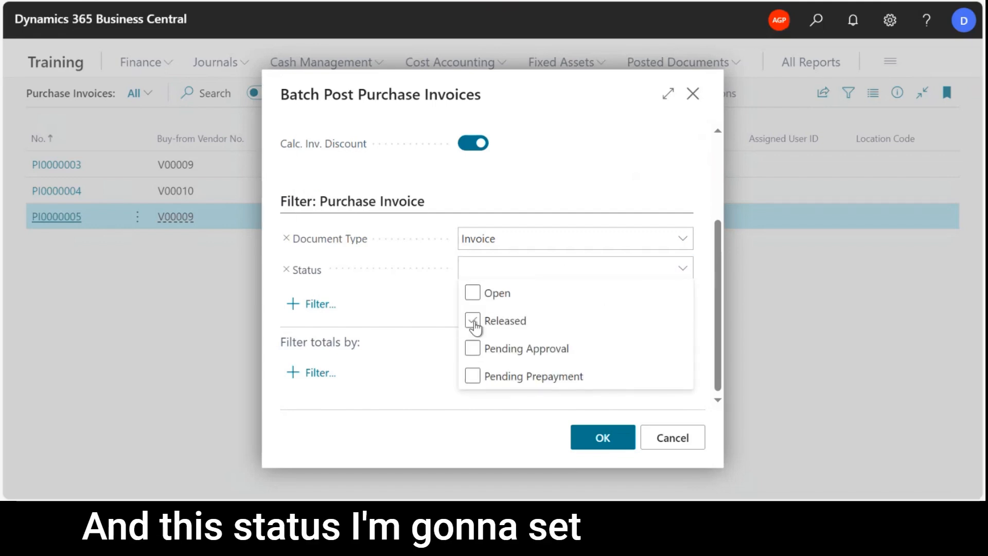
pyautogui.click(472, 322)
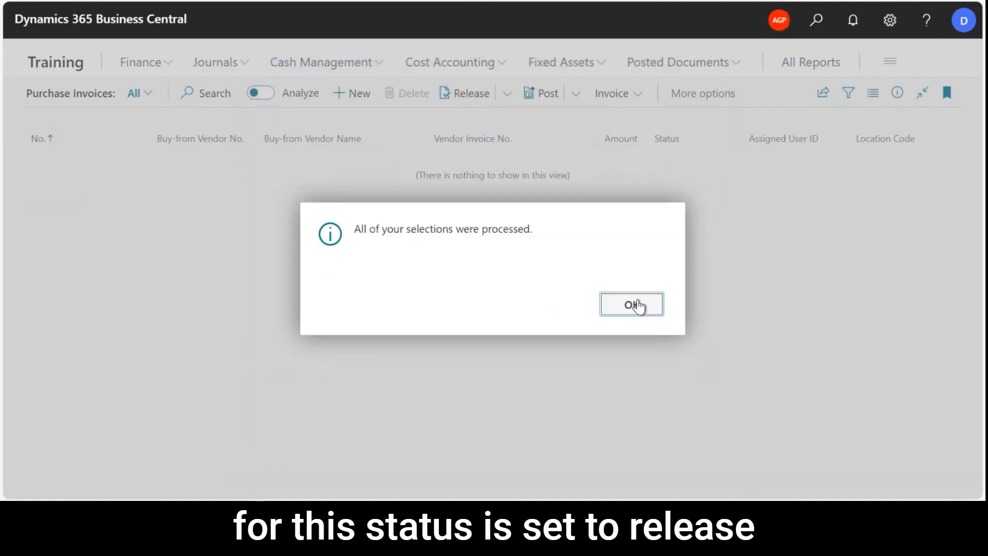
pyautogui.click(638, 307)
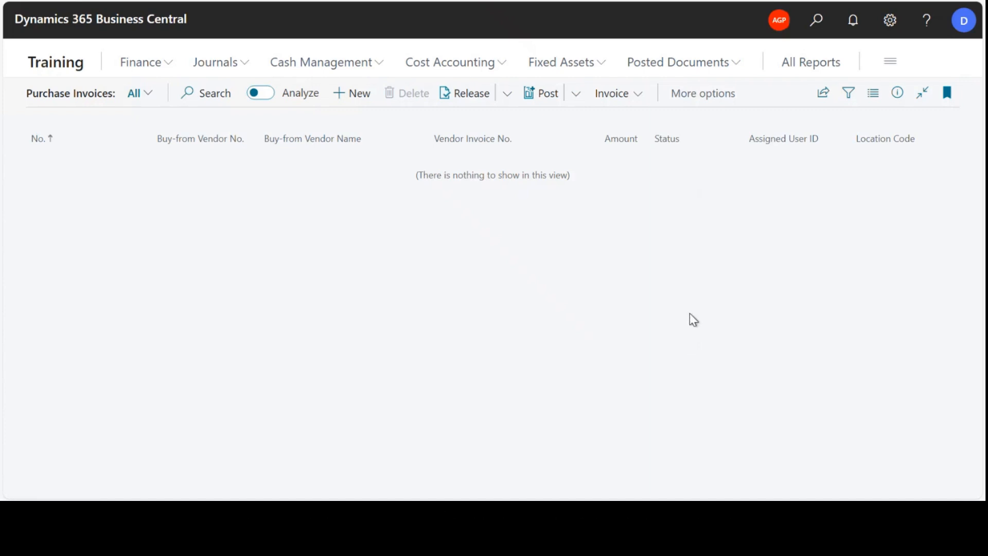
# Return to the home page, search for "pur c" to view the Purchase Credit Memos list, and leave it.
pyautogui.click(56, 66)
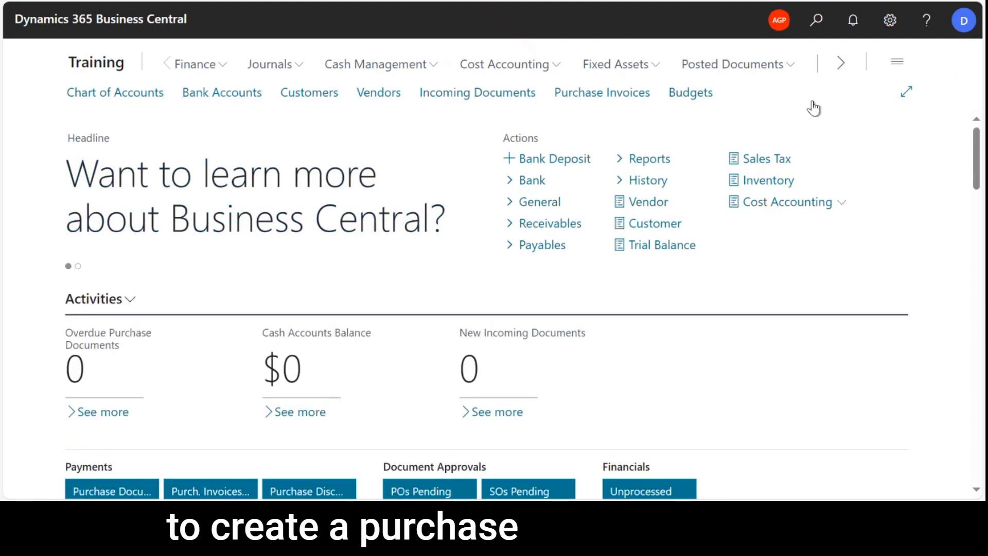
pyautogui.click(816, 20)
pyautogui.click(807, 22)
pyautogui.click(814, 20)
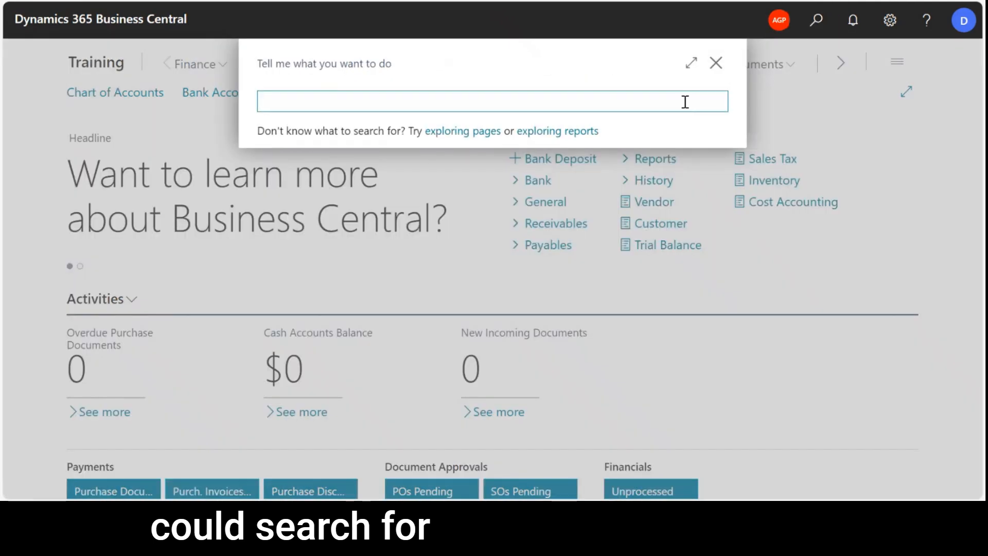
pyautogui.write('pur c')
pyautogui.press('Return')
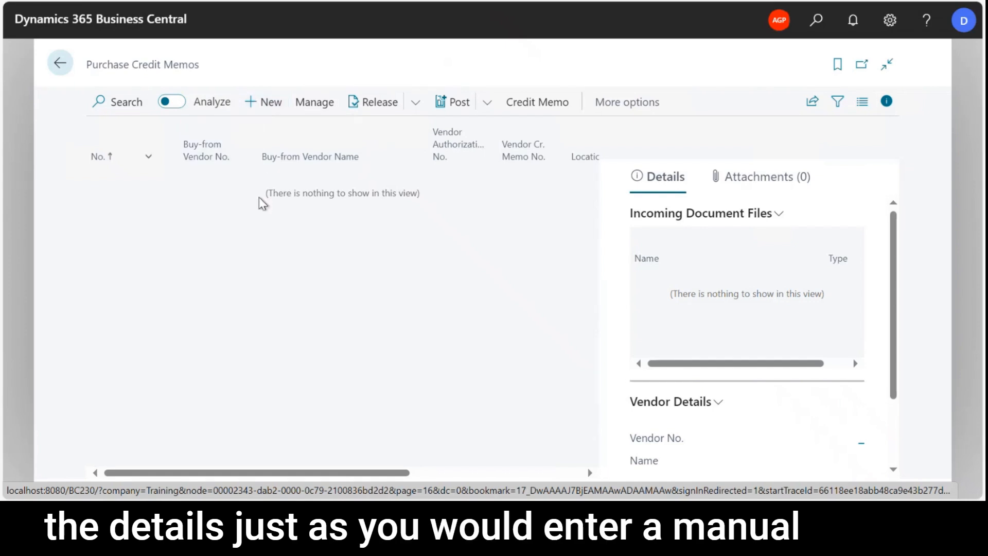
pyautogui.click(59, 64)
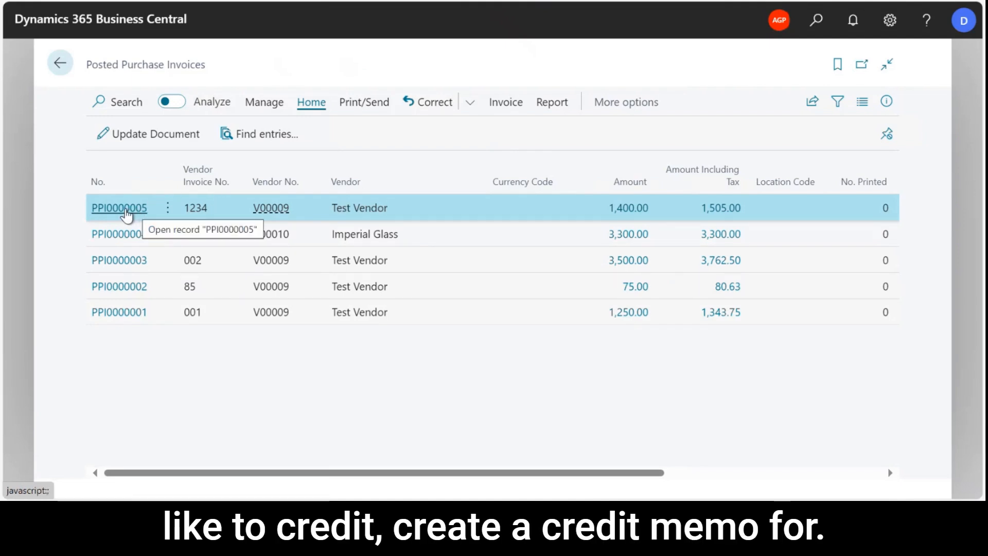
# Open Test Vendor's posted purchase invoice for the 2024 License, create a corrective credit memo from it, and collapse the memo's FactBox pane.
pyautogui.click(126, 208)
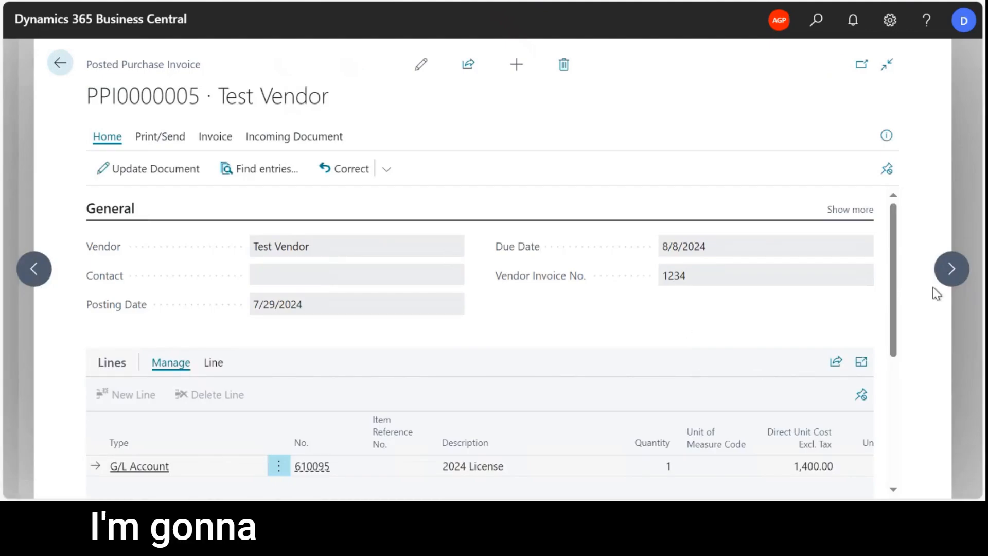
pyautogui.moveTo(895, 259); pyautogui.dragTo(911, 231)
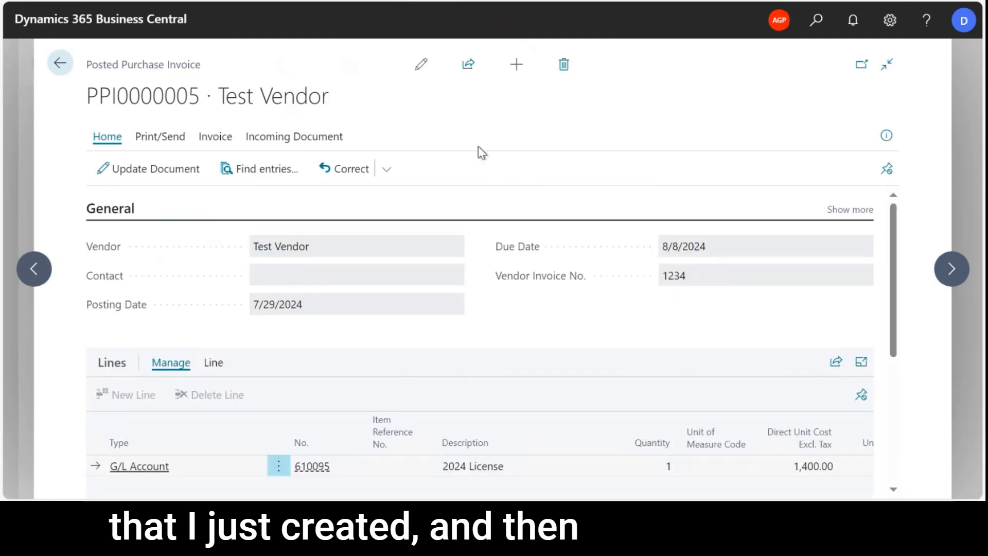
pyautogui.click(387, 173)
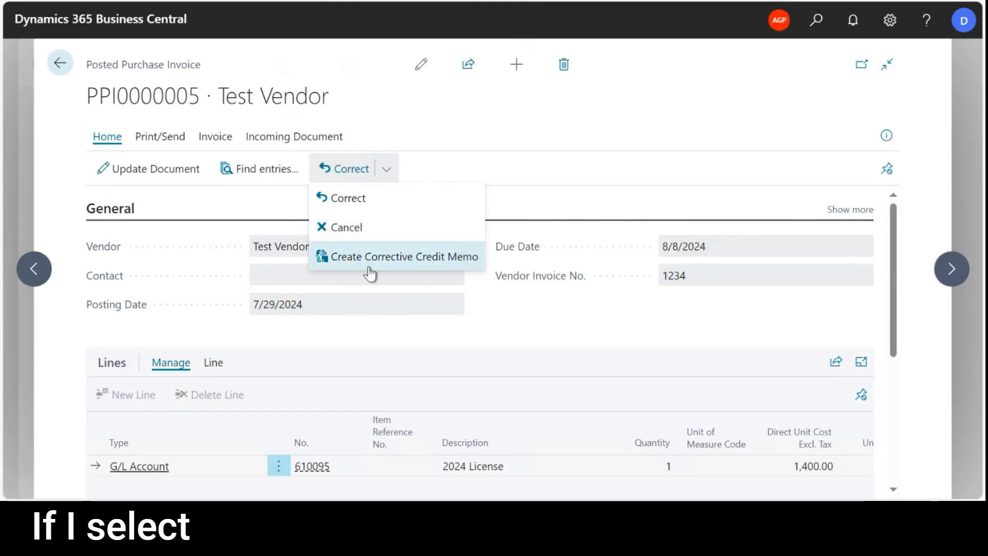
pyautogui.click(448, 257)
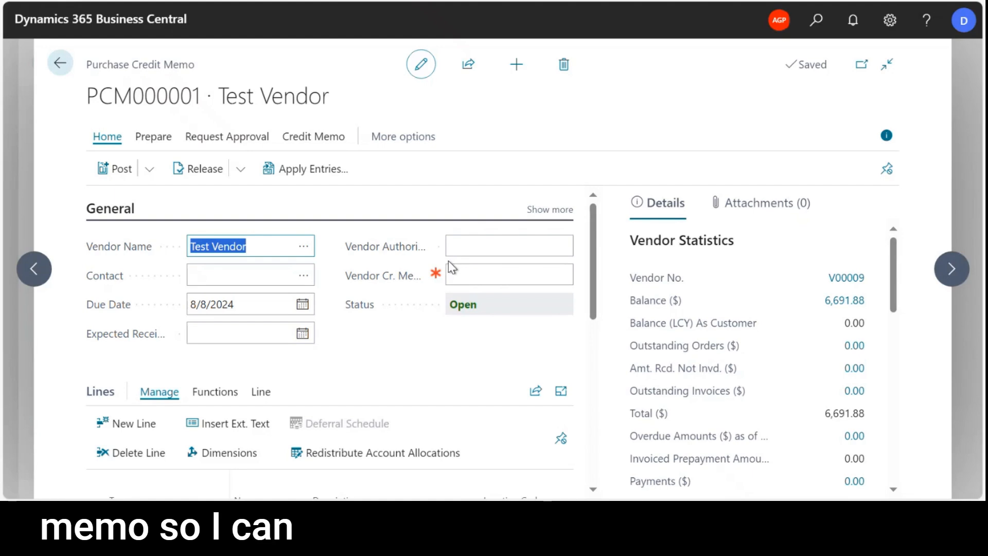
pyautogui.click(886, 137)
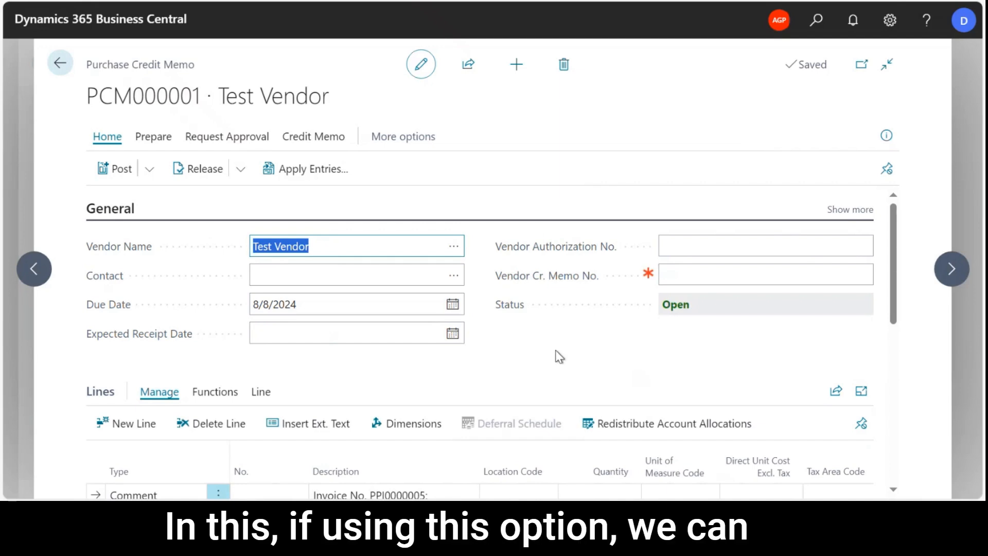
# Set the credit memo's Vendor Cr. Memo No. to 001-CR.
pyautogui.click(555, 351)
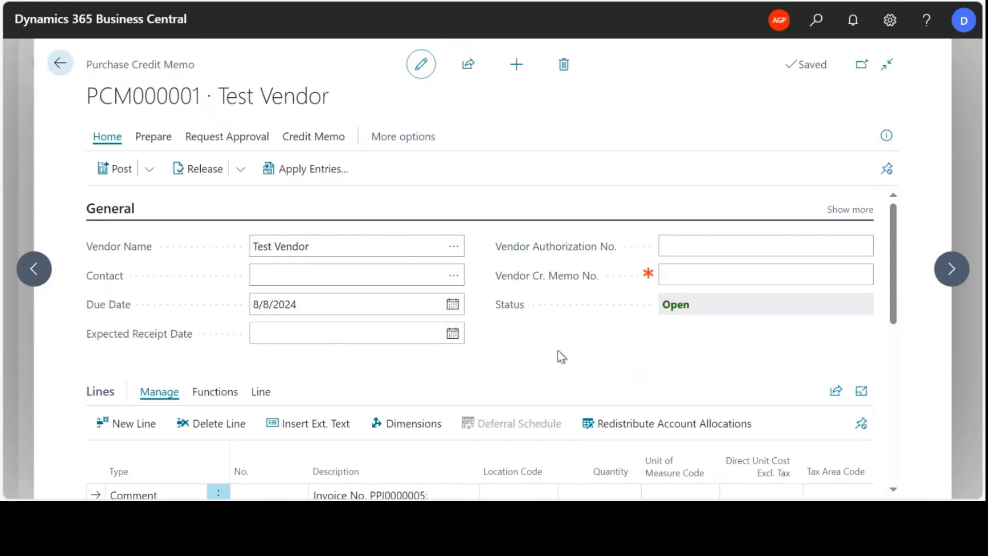
pyautogui.click(690, 271)
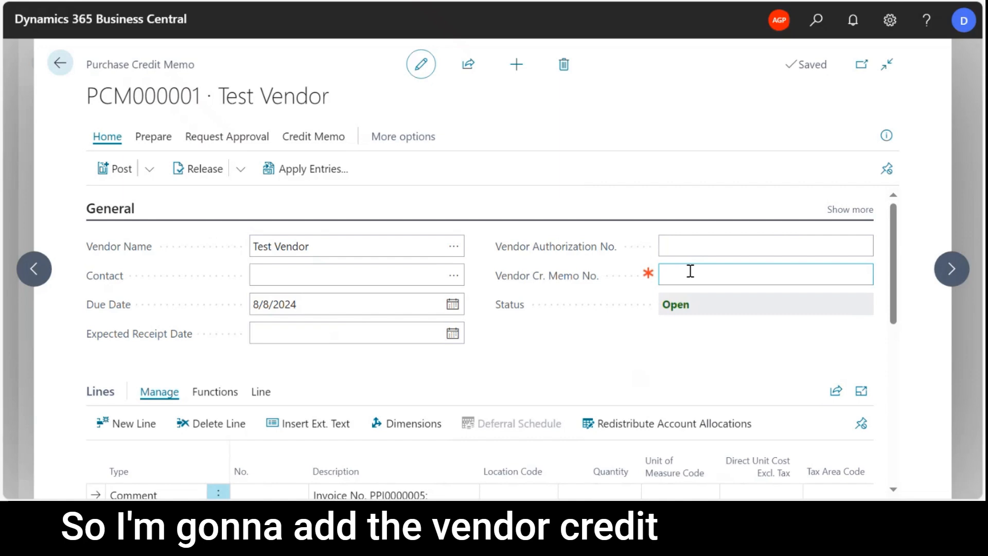
pyautogui.write('001-CR')
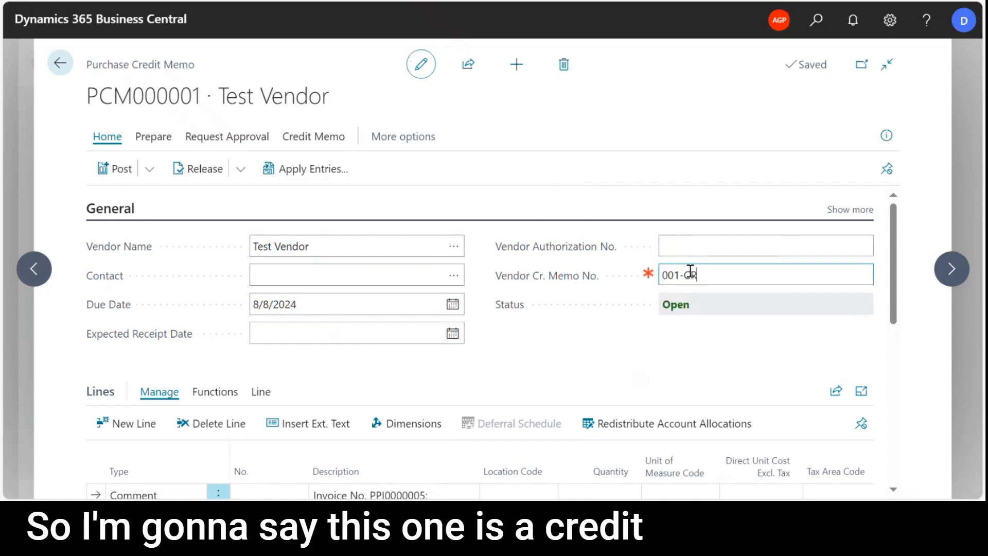
# Set the direct unit cost of the 2024 License line to 50 and review the line and the totals.
pyautogui.scroll(-2, 585, 350)
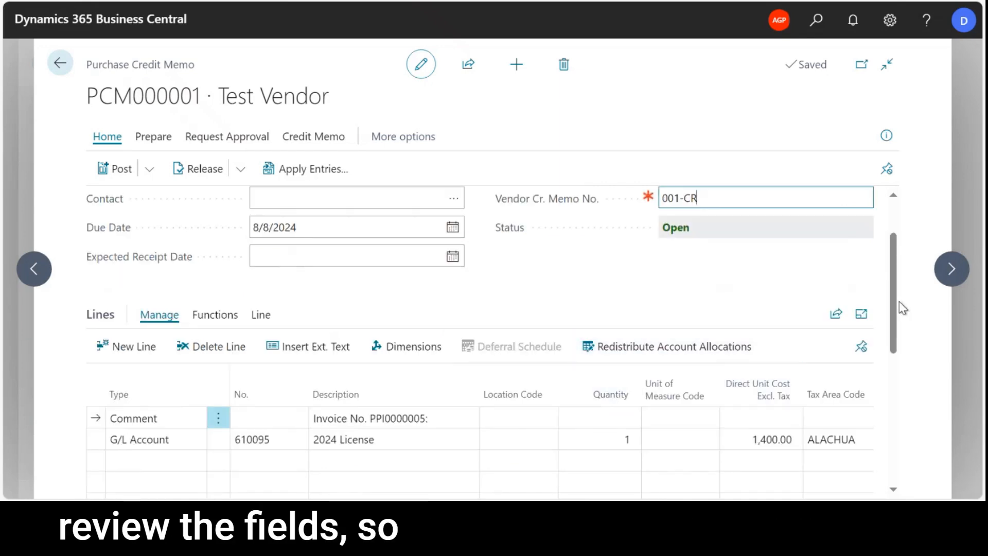
pyautogui.scroll(-1, 894, 335)
pyautogui.scroll(-4, 894, 336)
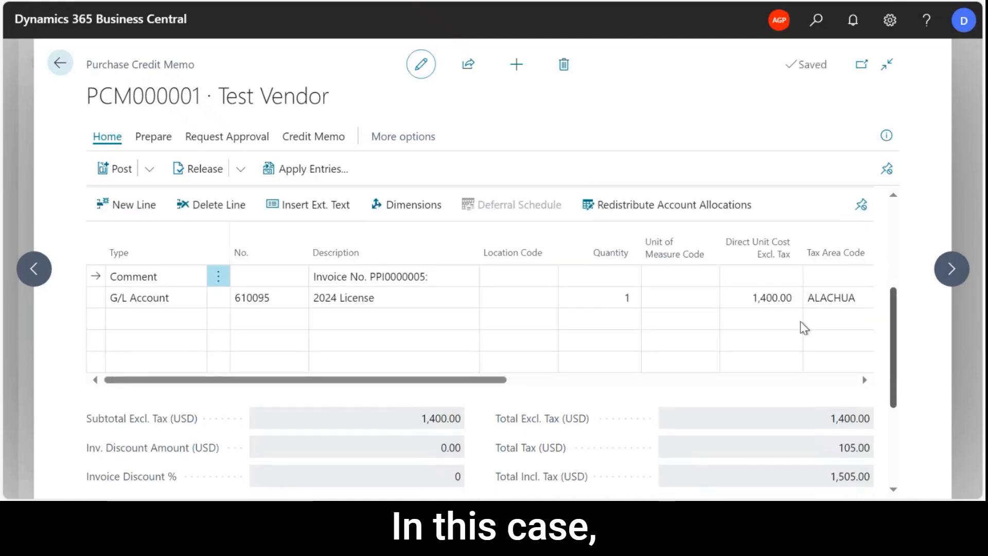
pyautogui.click(749, 298)
pyautogui.write('50')
pyautogui.press('Tab')
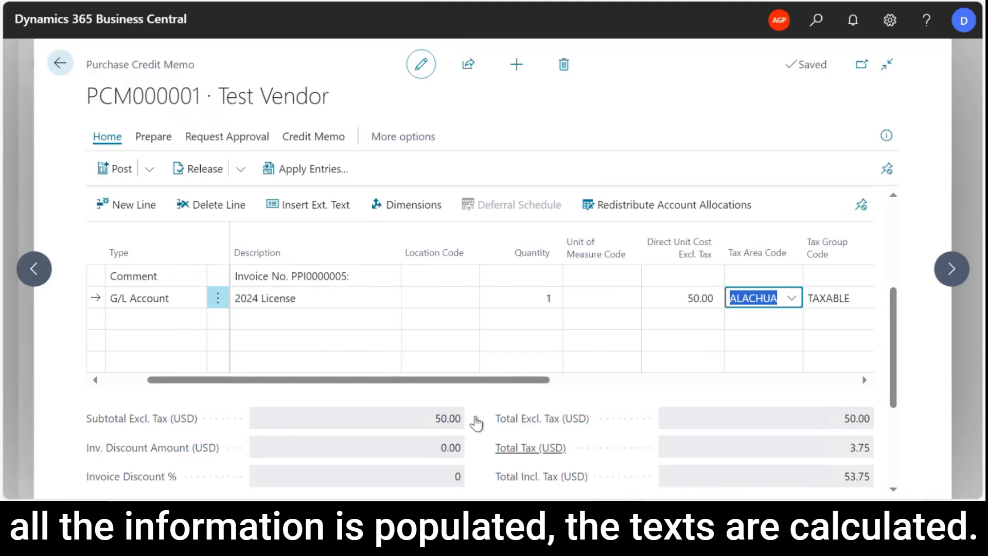
pyautogui.moveTo(386, 380); pyautogui.dragTo(273, 383)
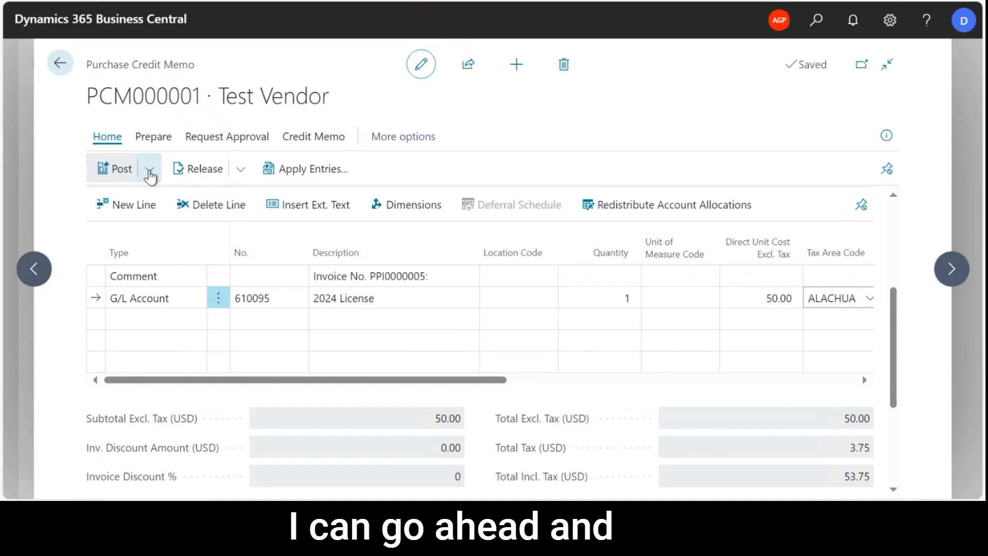
# Post the purchase credit memo and open the posted document.
pyautogui.click(150, 174)
pyautogui.click(116, 197)
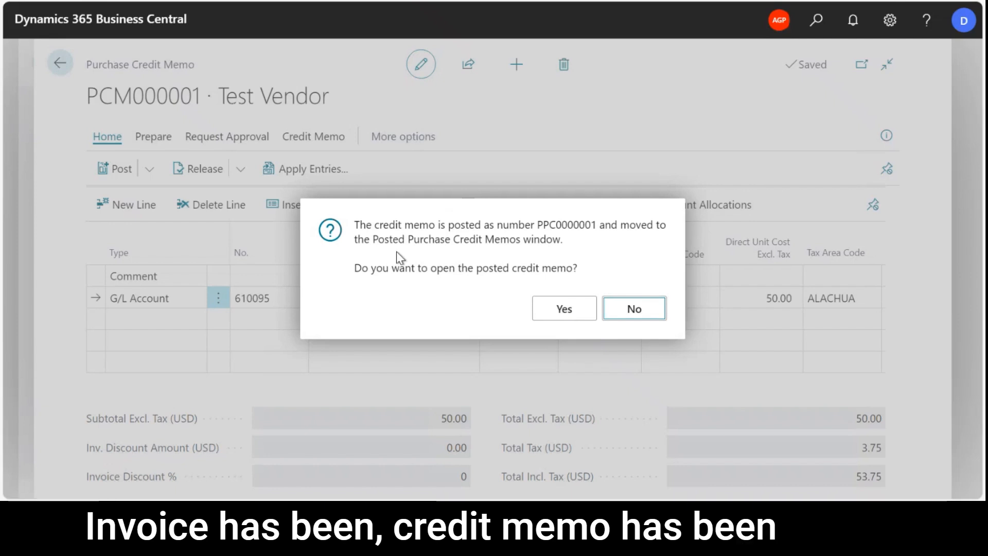
pyautogui.click(564, 309)
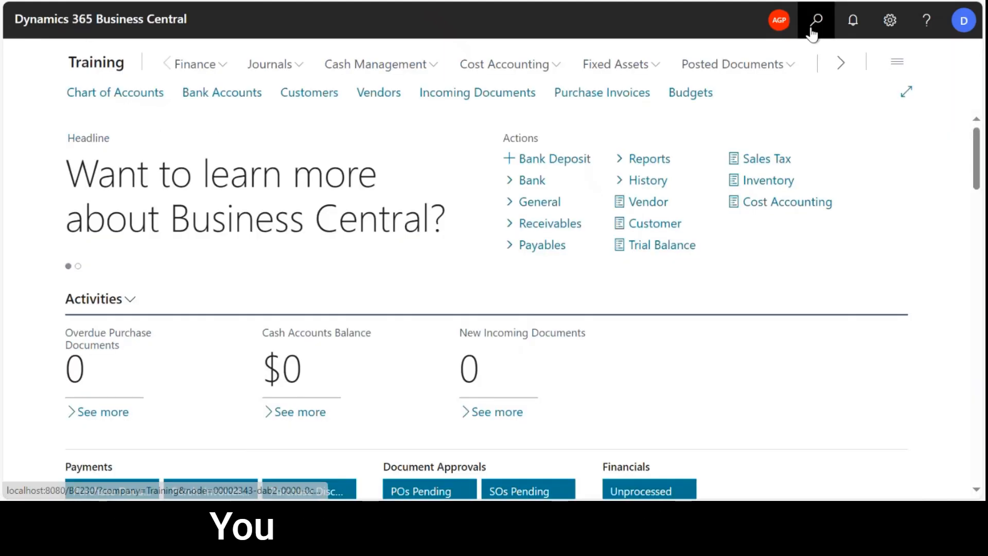
# Search for the posted purchase credit memos page with "posted pur cred me".
pyautogui.click(815, 21)
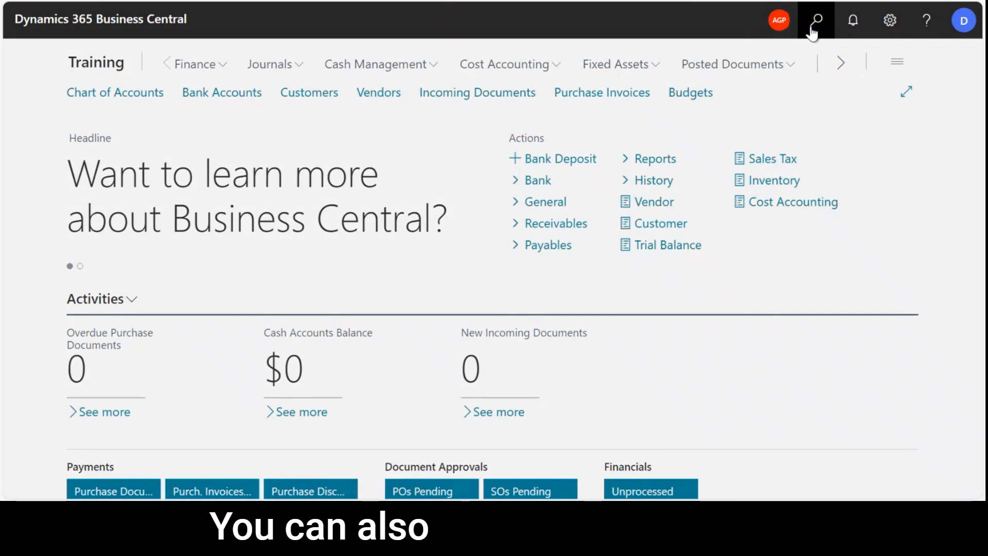
pyautogui.write('posted')
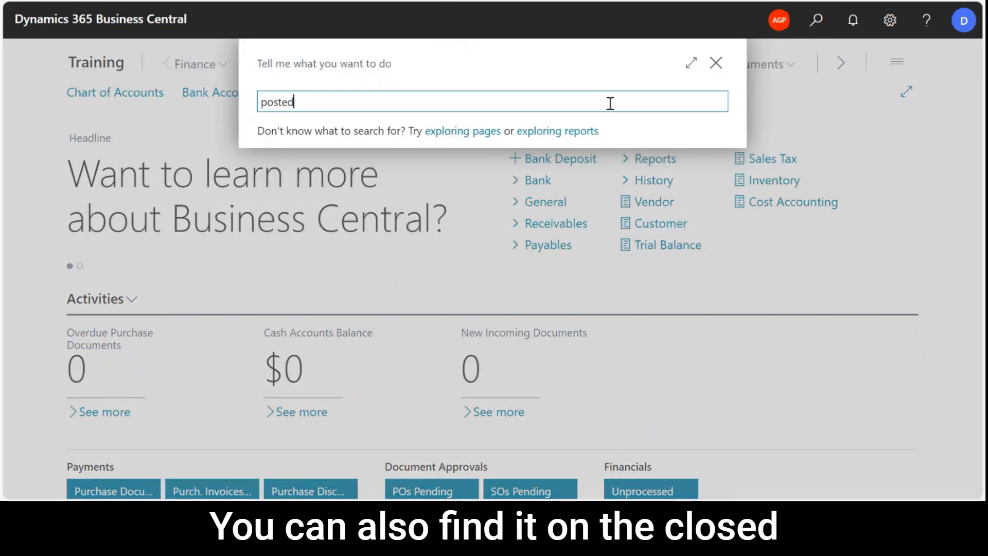
pyautogui.write(' pur cred me')
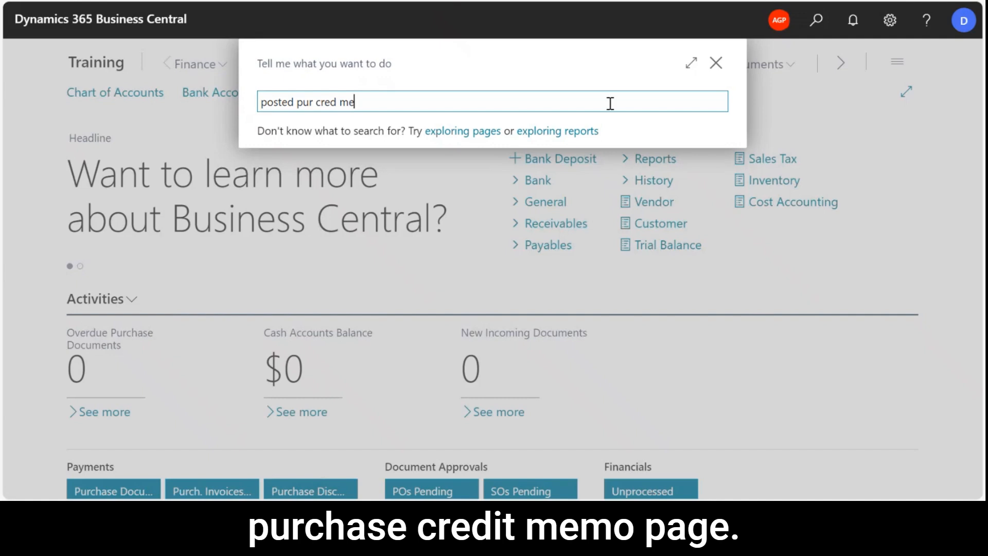